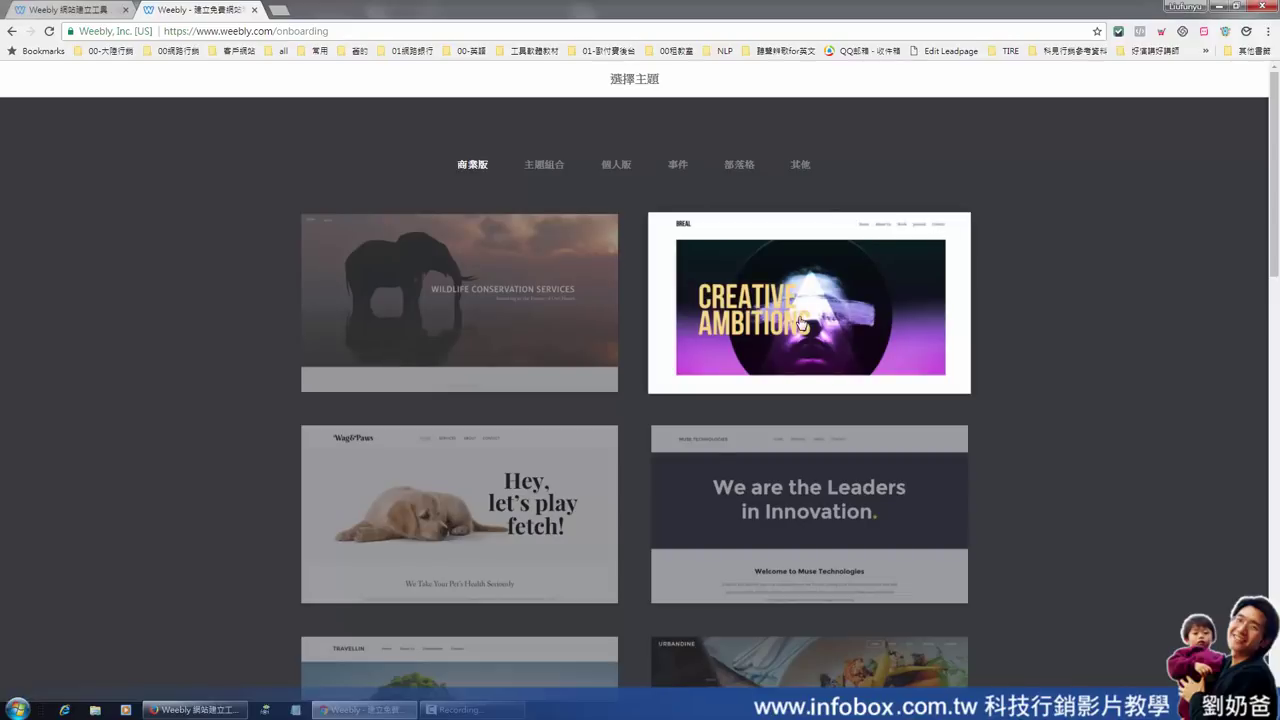
Preview the BREAL (Creative Ambitions) theme and start editing a new site from it
{"action": "left_click", "coordinate": [801, 325]}
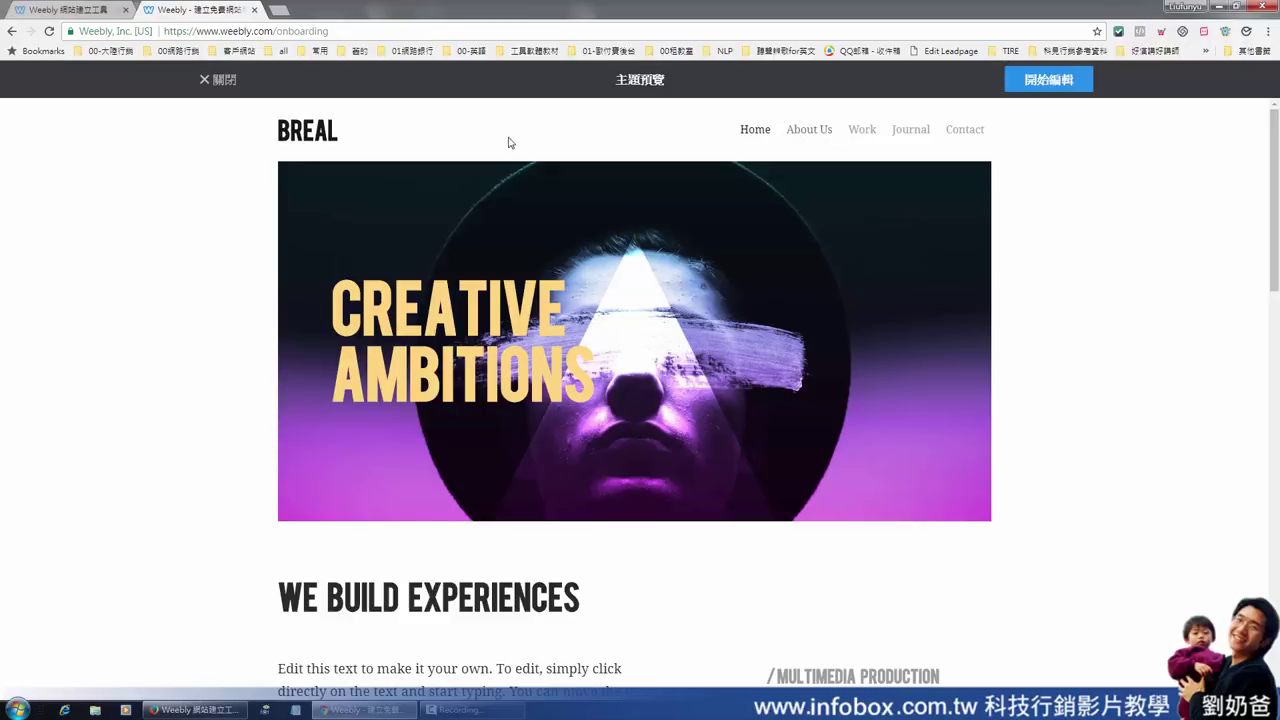
{"action": "scroll", "coordinate": [798, 317], "scroll_direction": "down", "scroll_amount": 3}
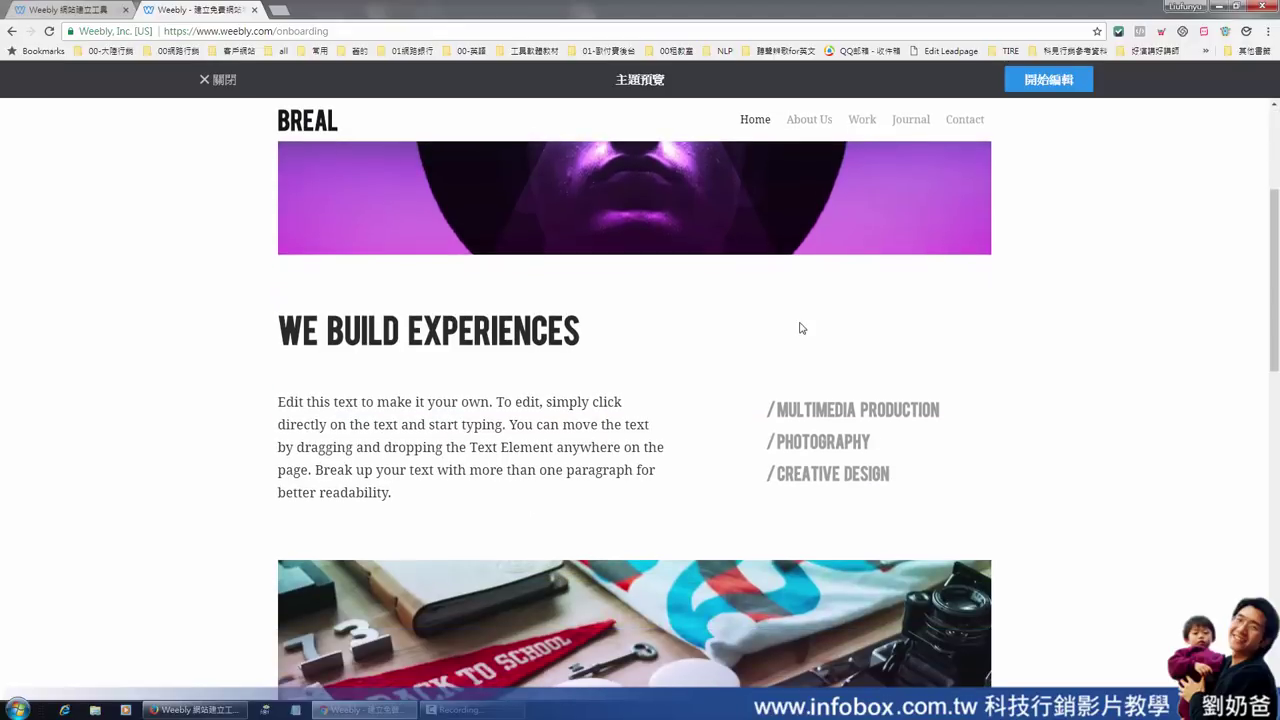
{"action": "scroll", "coordinate": [798, 337], "scroll_direction": "down", "scroll_amount": 12}
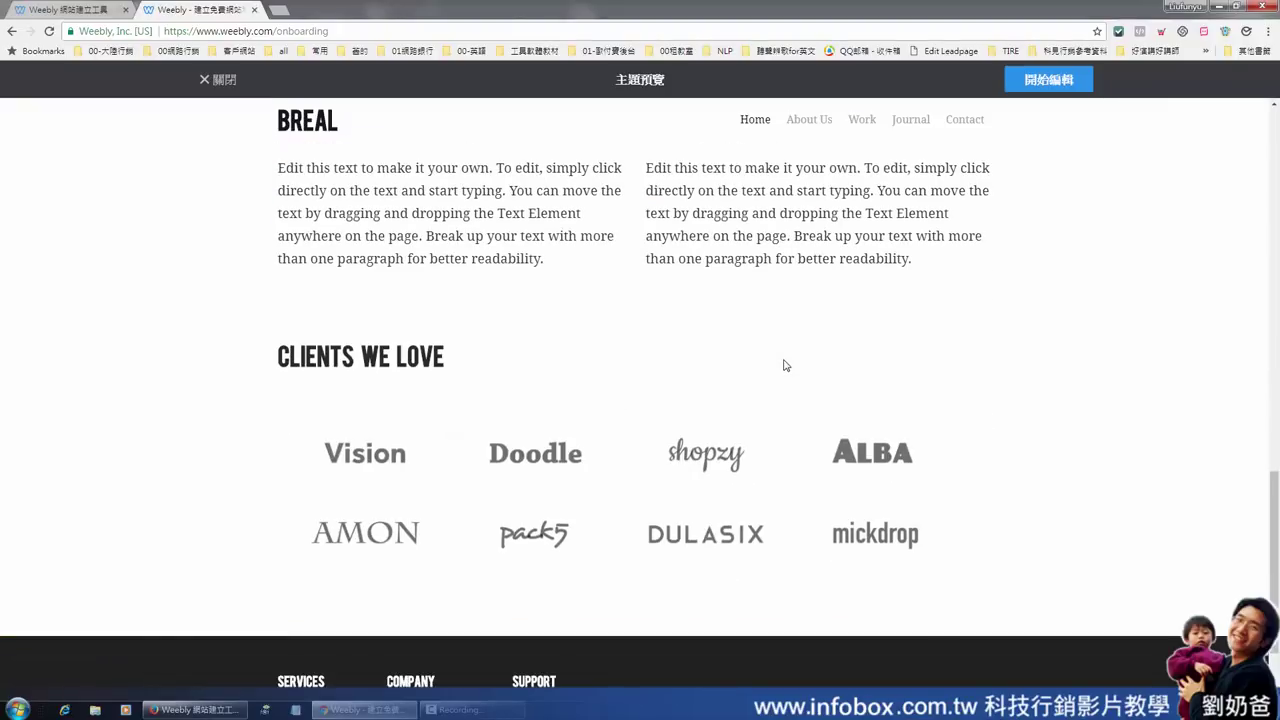
{"action": "scroll", "coordinate": [793, 408], "scroll_direction": "up", "scroll_amount": 8}
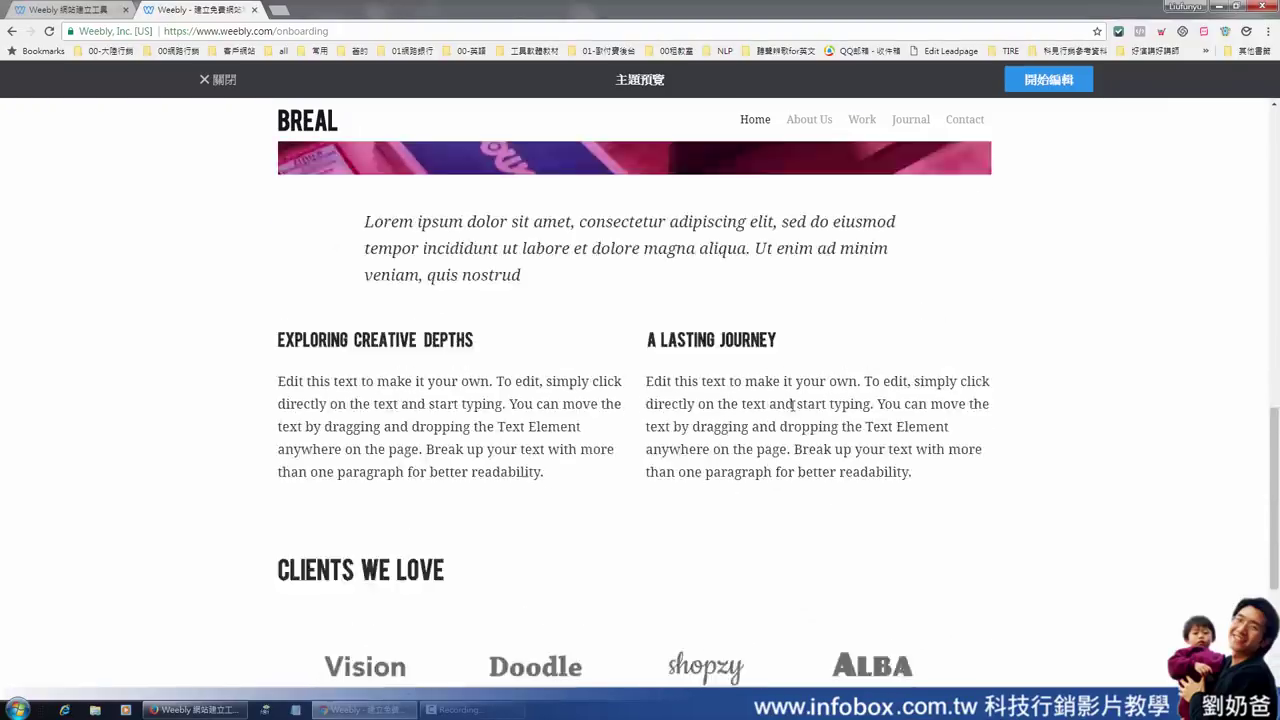
{"action": "scroll", "coordinate": [793, 410], "scroll_direction": "up", "scroll_amount": 5}
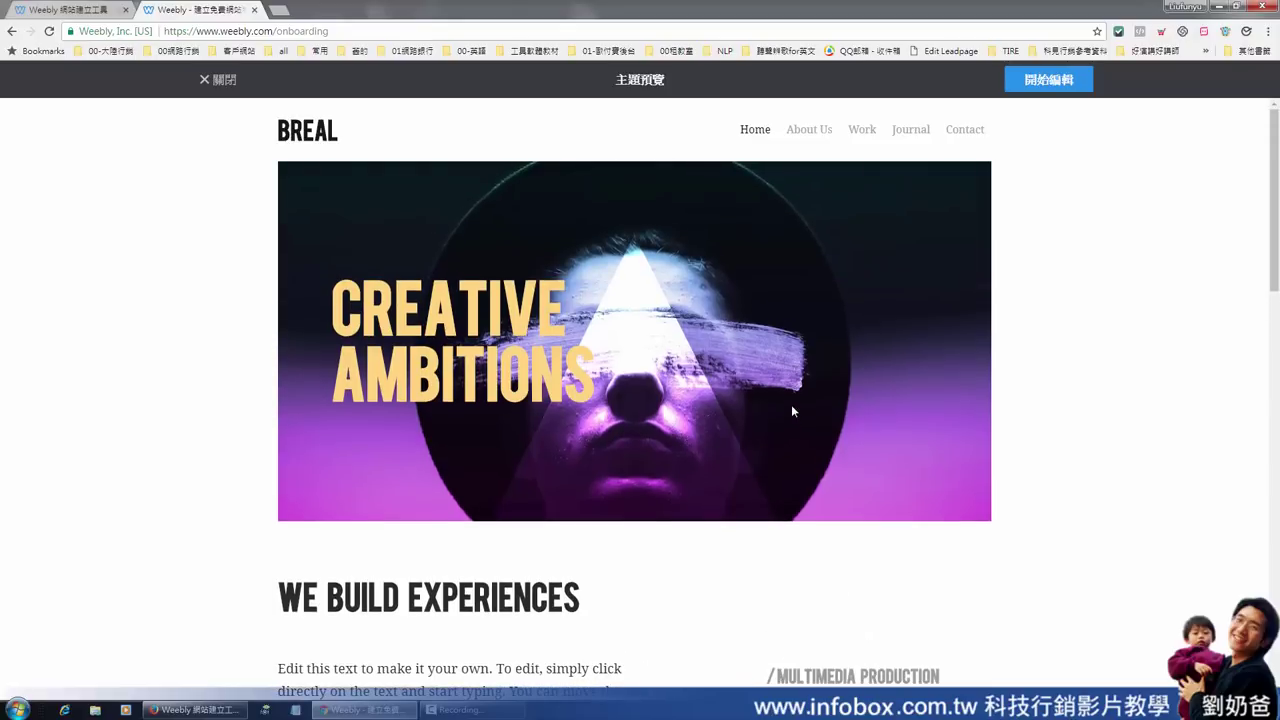
{"action": "scroll", "coordinate": [745, 380], "scroll_direction": "down", "scroll_amount": 3}
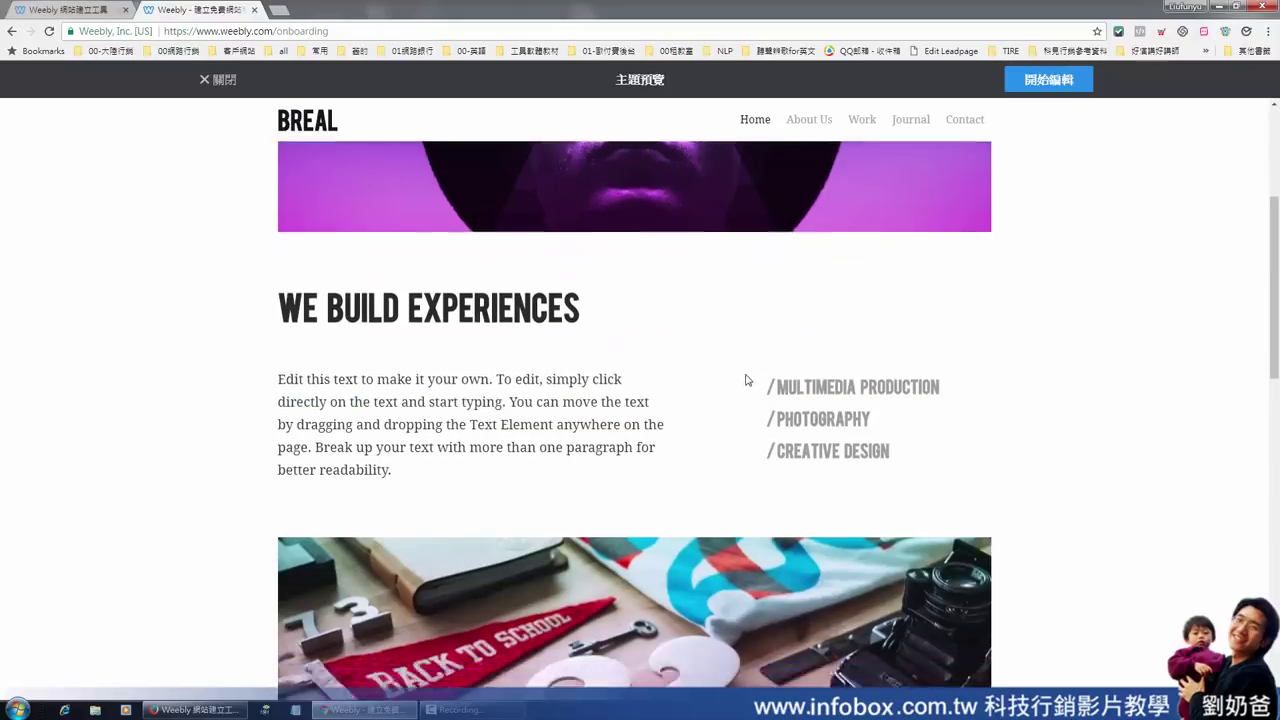
{"action": "scroll", "coordinate": [745, 380], "scroll_direction": "down", "scroll_amount": 3}
{"action": "scroll", "coordinate": [686, 391], "scroll_direction": "up", "scroll_amount": 3}
{"action": "scroll", "coordinate": [850, 367], "scroll_direction": "up", "scroll_amount": 3}
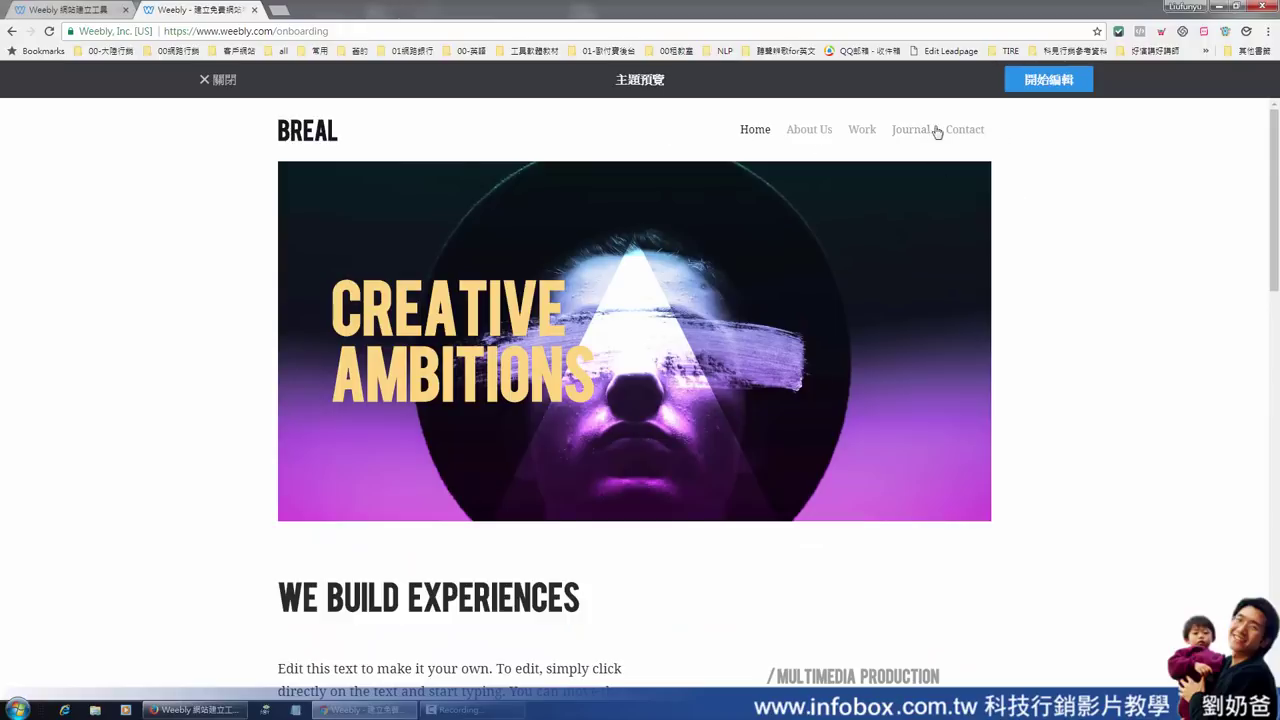
{"action": "left_click", "coordinate": [1049, 80]}
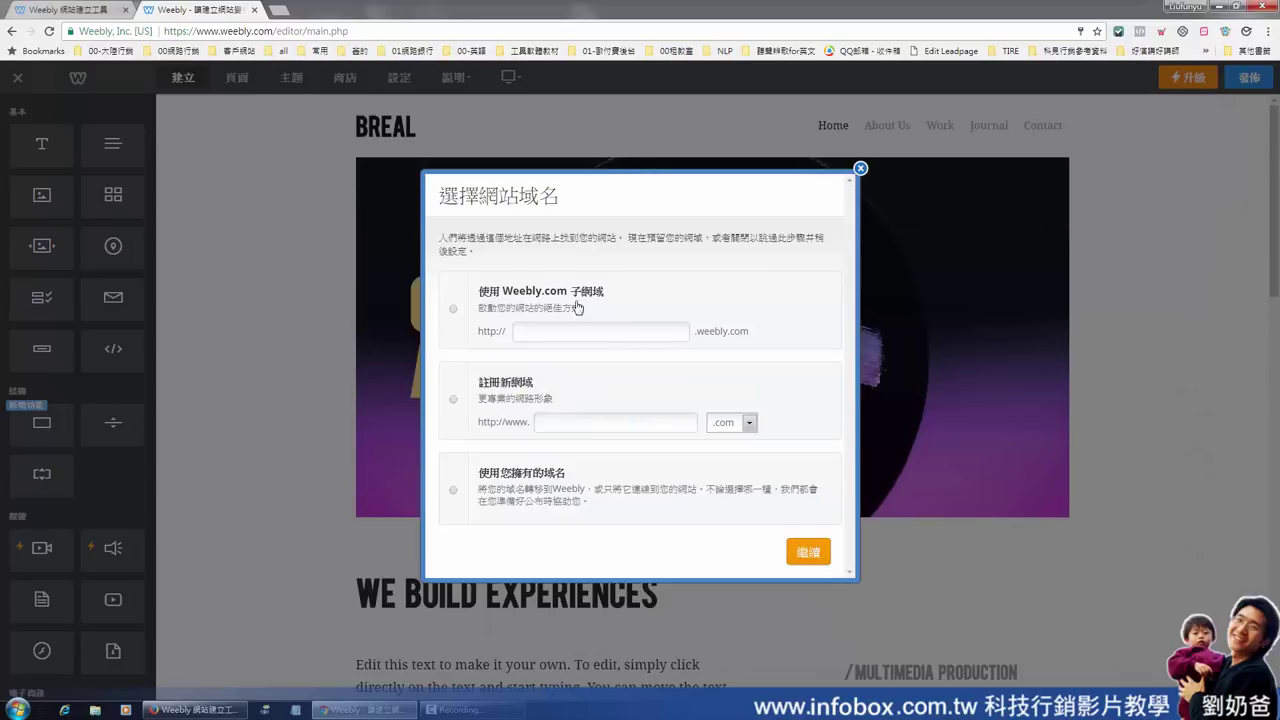
{"action": "left_click", "coordinate": [488, 312]}
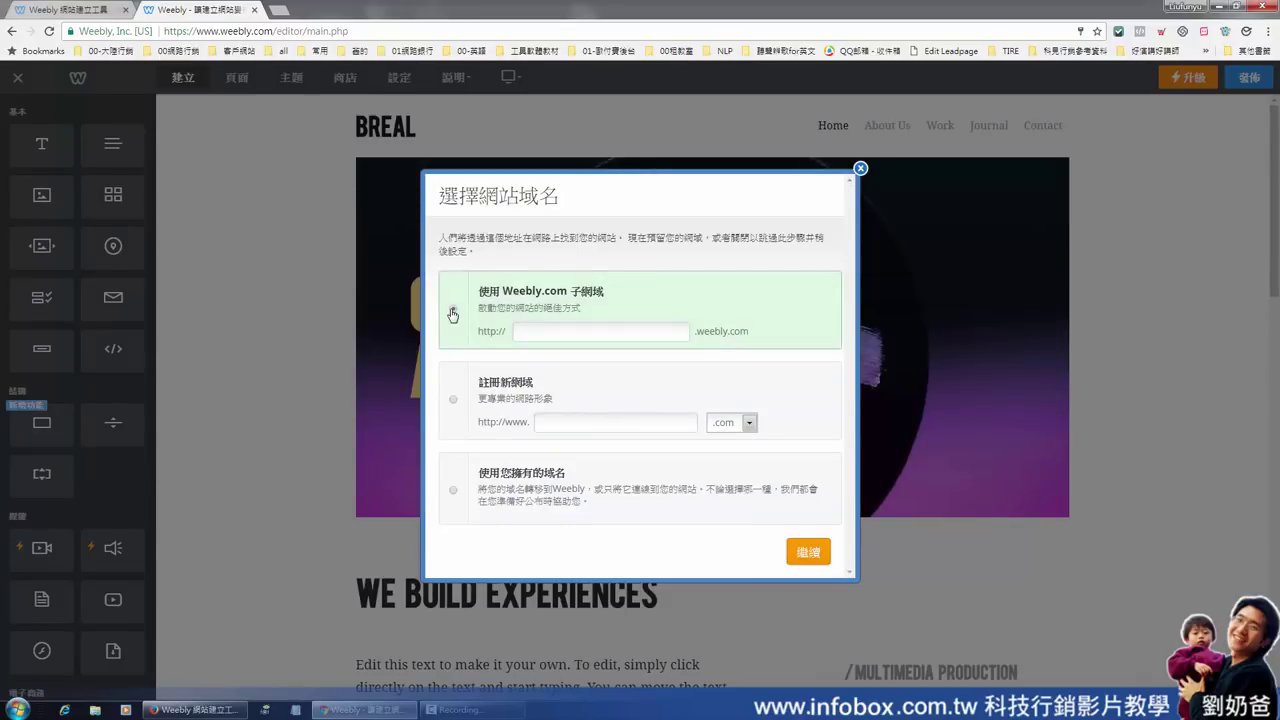
{"action": "left_click", "coordinate": [586, 329]}
{"action": "type", "text": "201"}
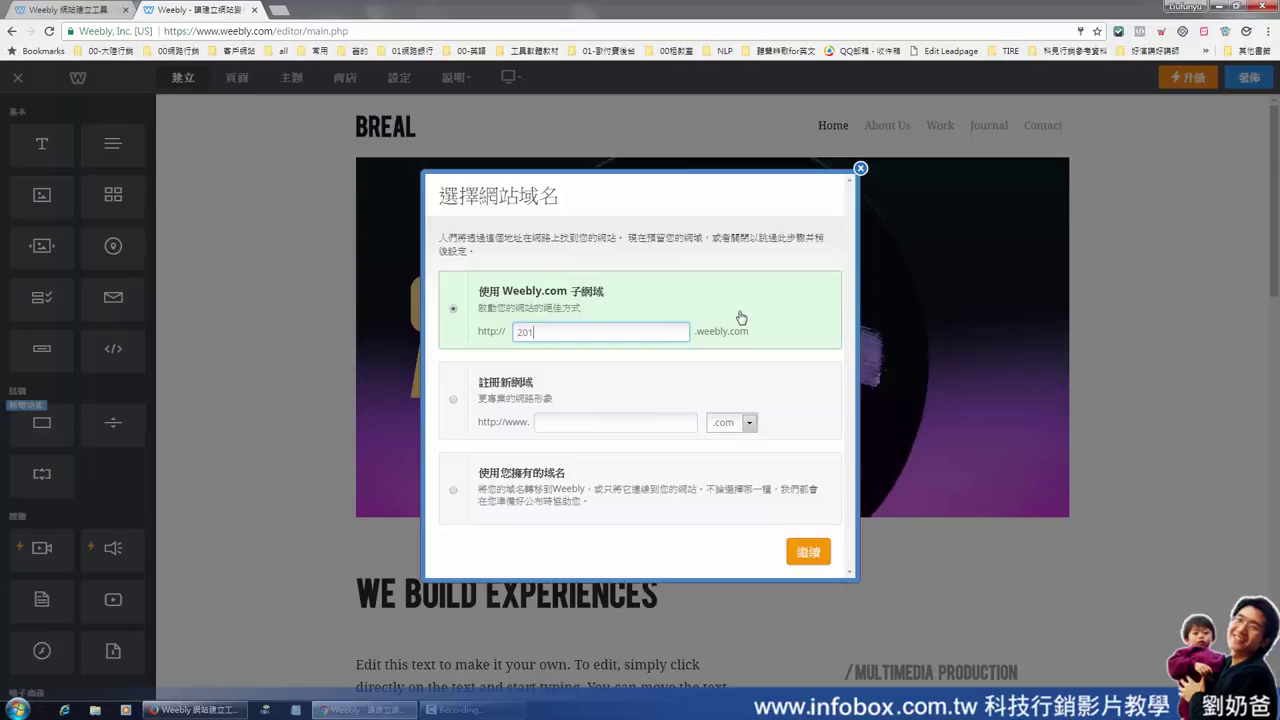
{"action": "type", "text": "710"}
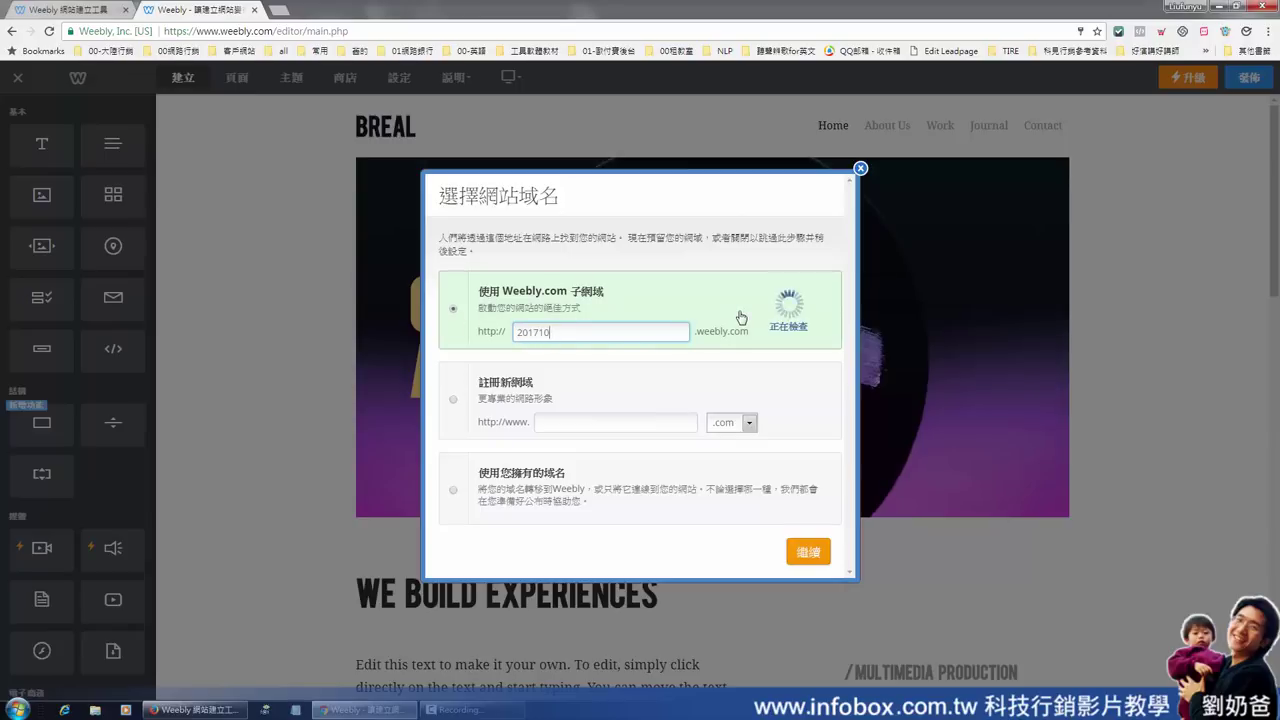
{"action": "type", "text": "20"}
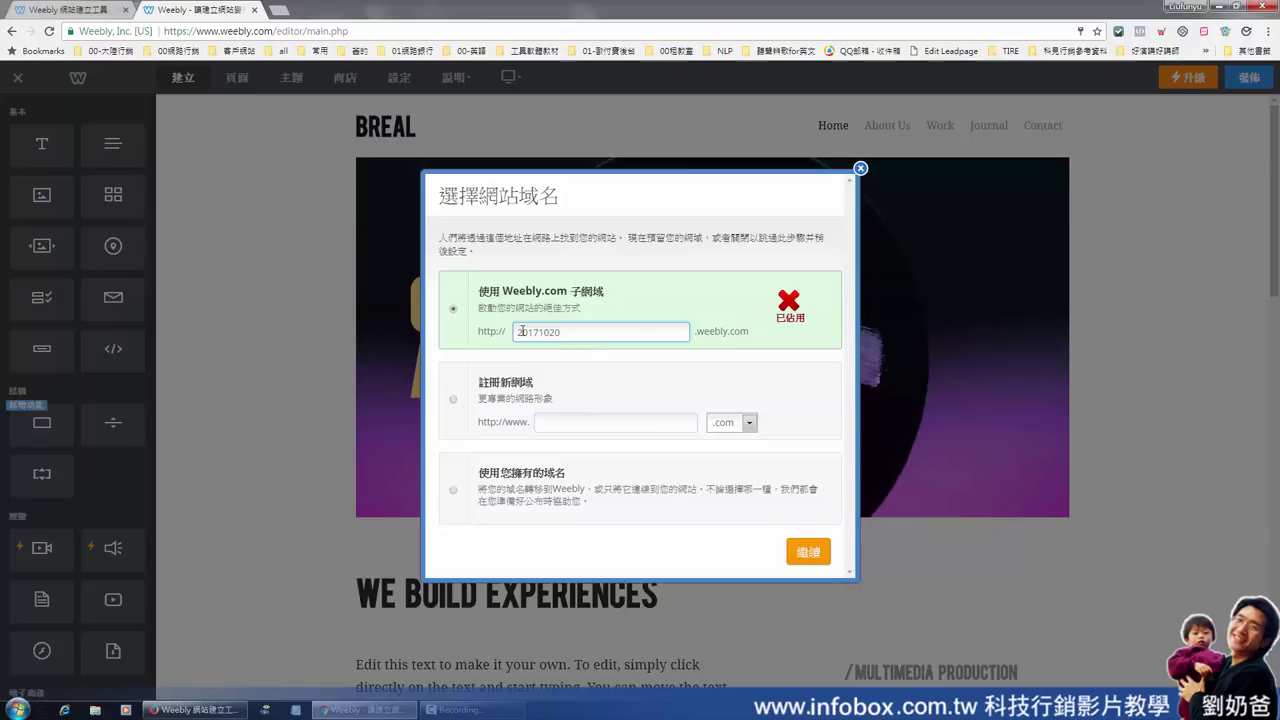
{"action": "left_click_drag", "start_coordinate": [572, 335], "coordinate": [505, 337]}
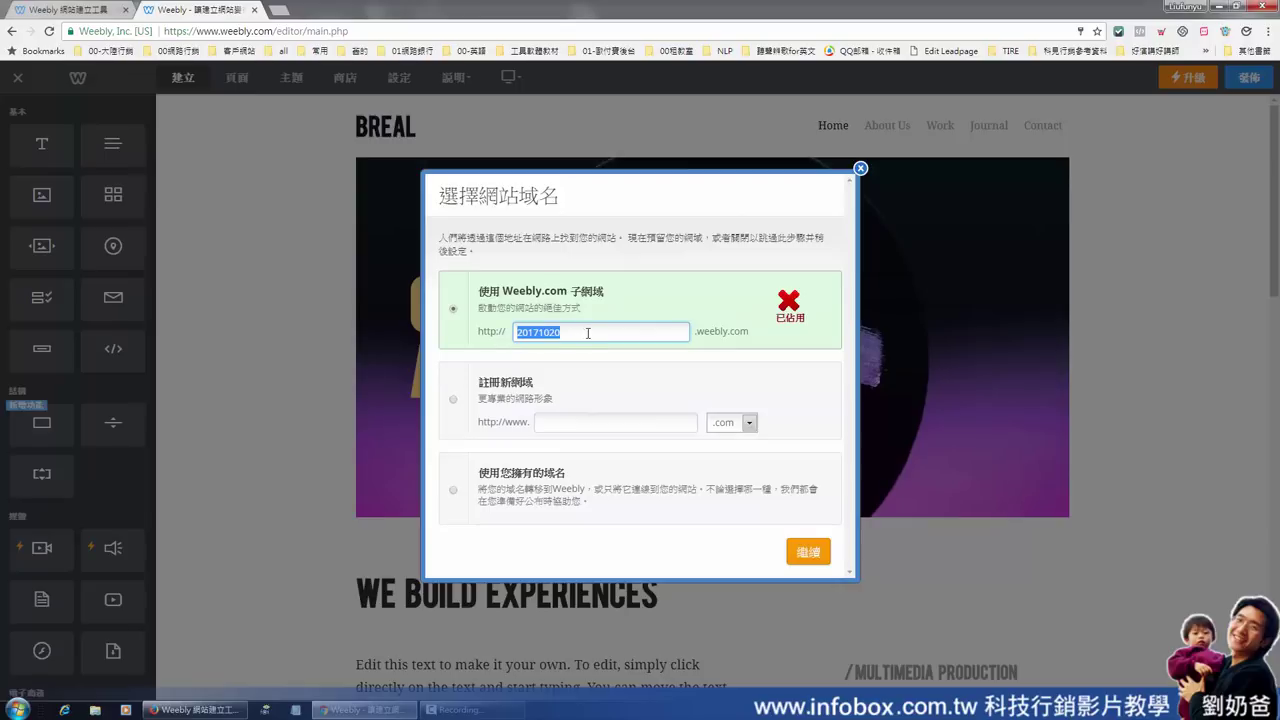
{"action": "left_click", "coordinate": [568, 335]}
{"action": "type", "text": "01"}
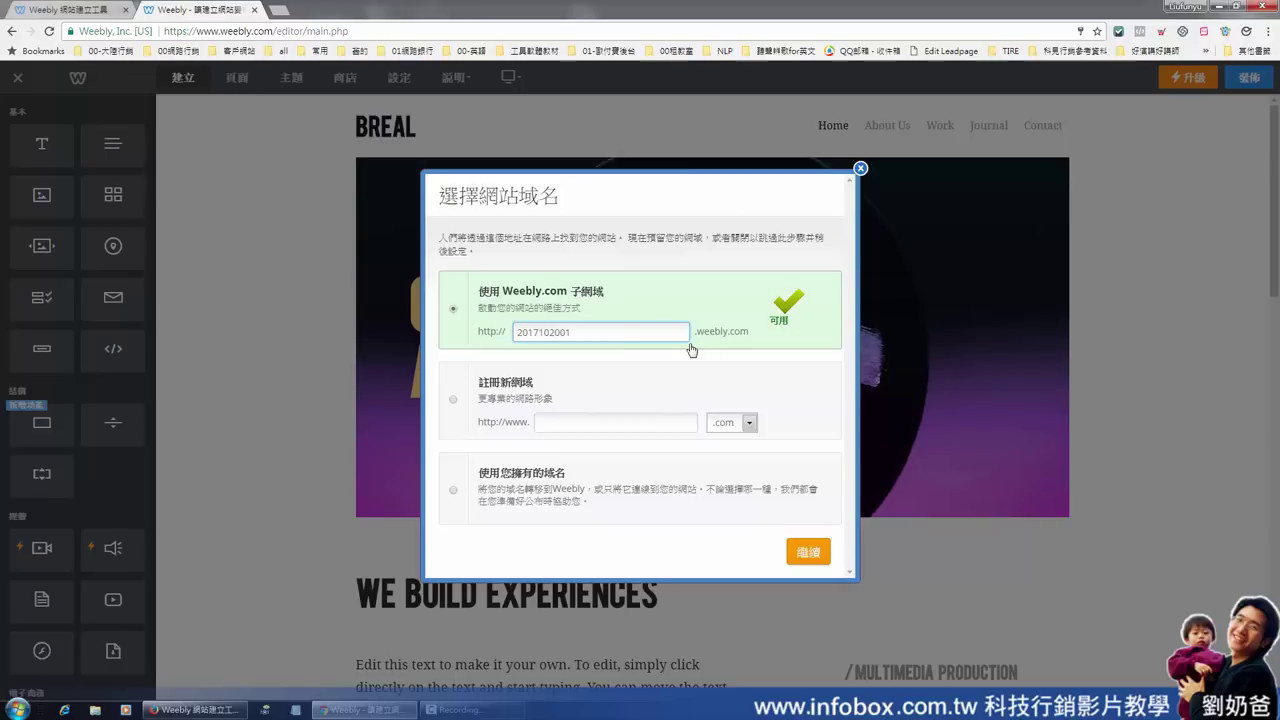
{"action": "left_click_drag", "start_coordinate": [587, 336], "coordinate": [507, 338]}
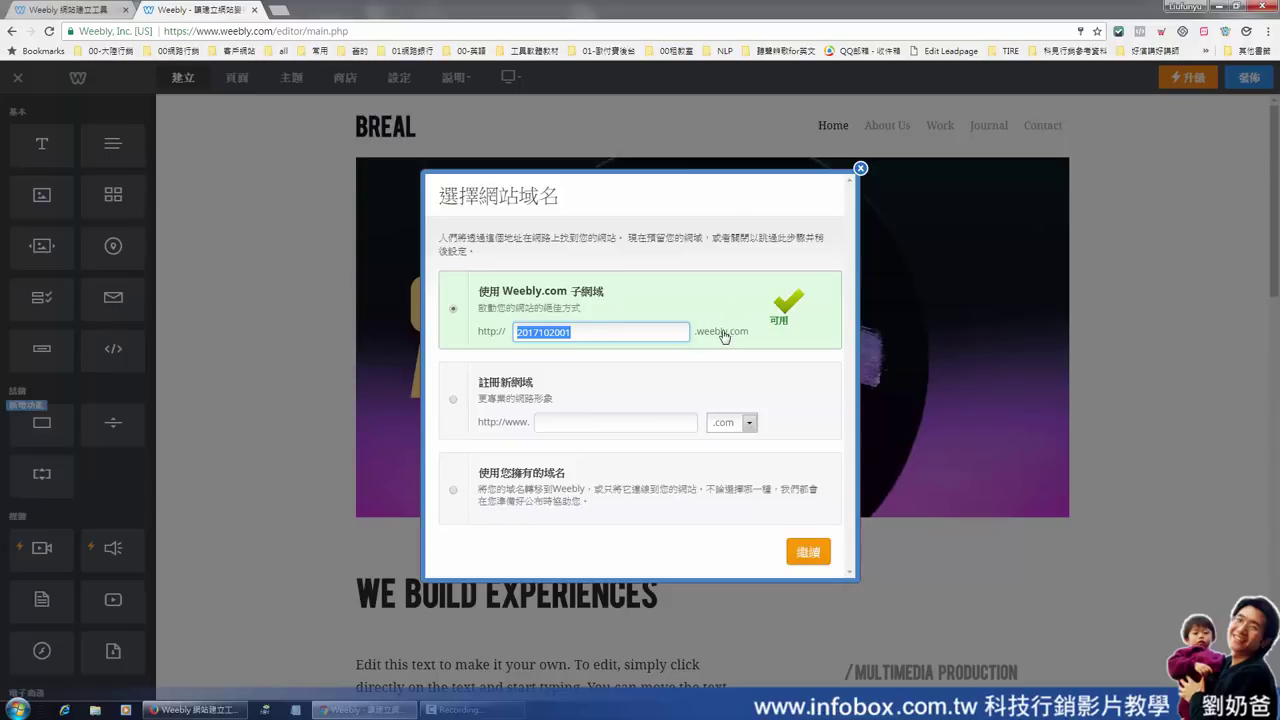
{"action": "left_click", "coordinate": [599, 331]}
{"action": "double_click", "coordinate": [564, 332]}
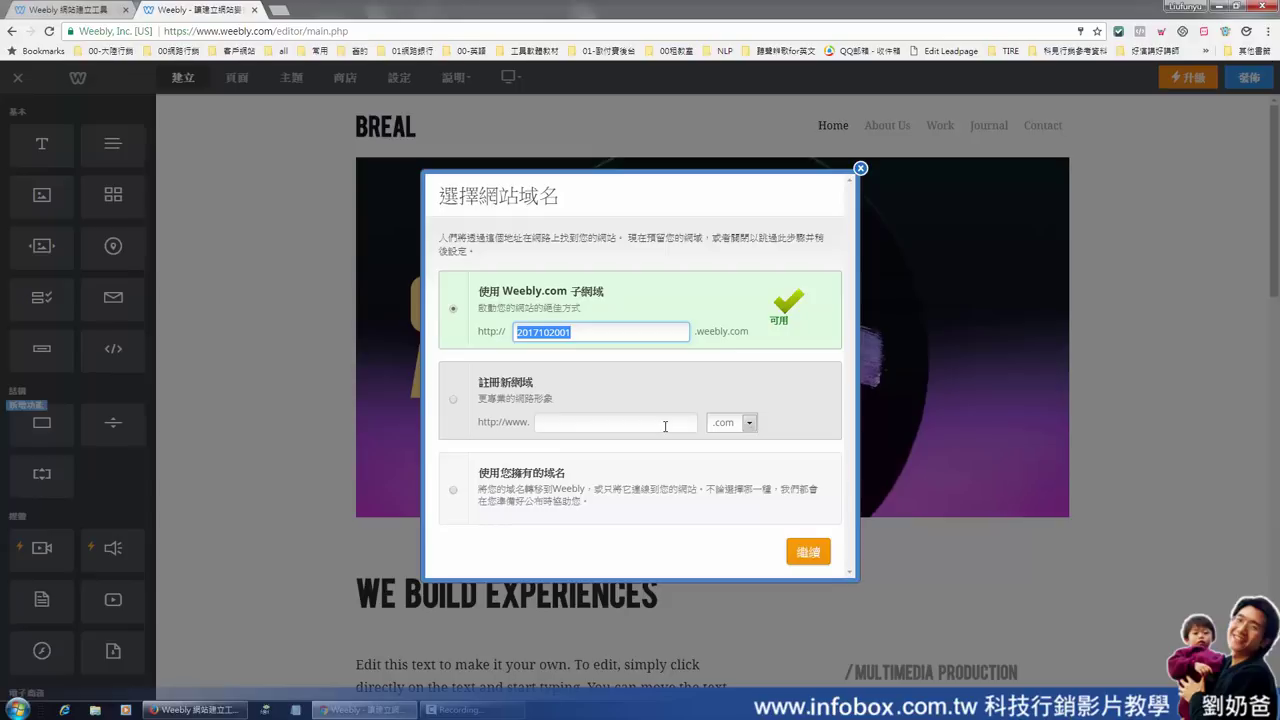
{"action": "left_click", "coordinate": [665, 426]}
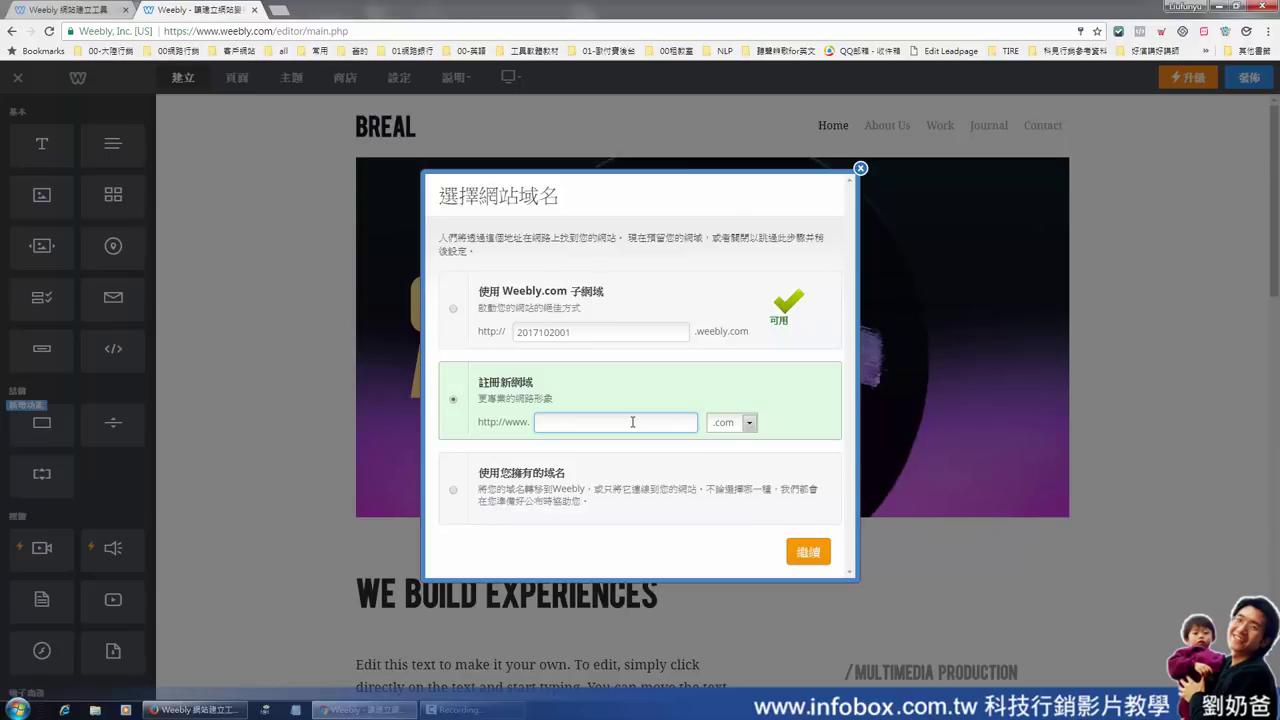
Toggle the domain choice between using an owned domain and the Weebly.com subdomain
{"action": "left_click", "coordinate": [474, 502]}
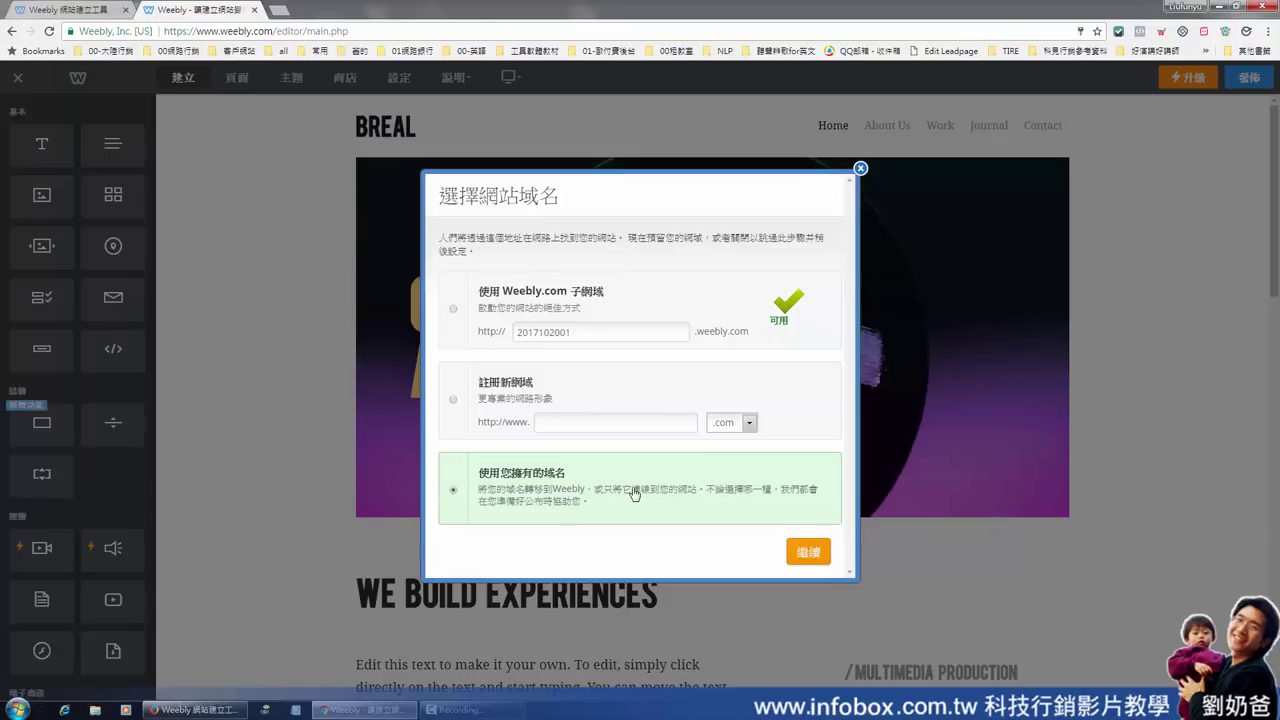
{"action": "left_click", "coordinate": [455, 311]}
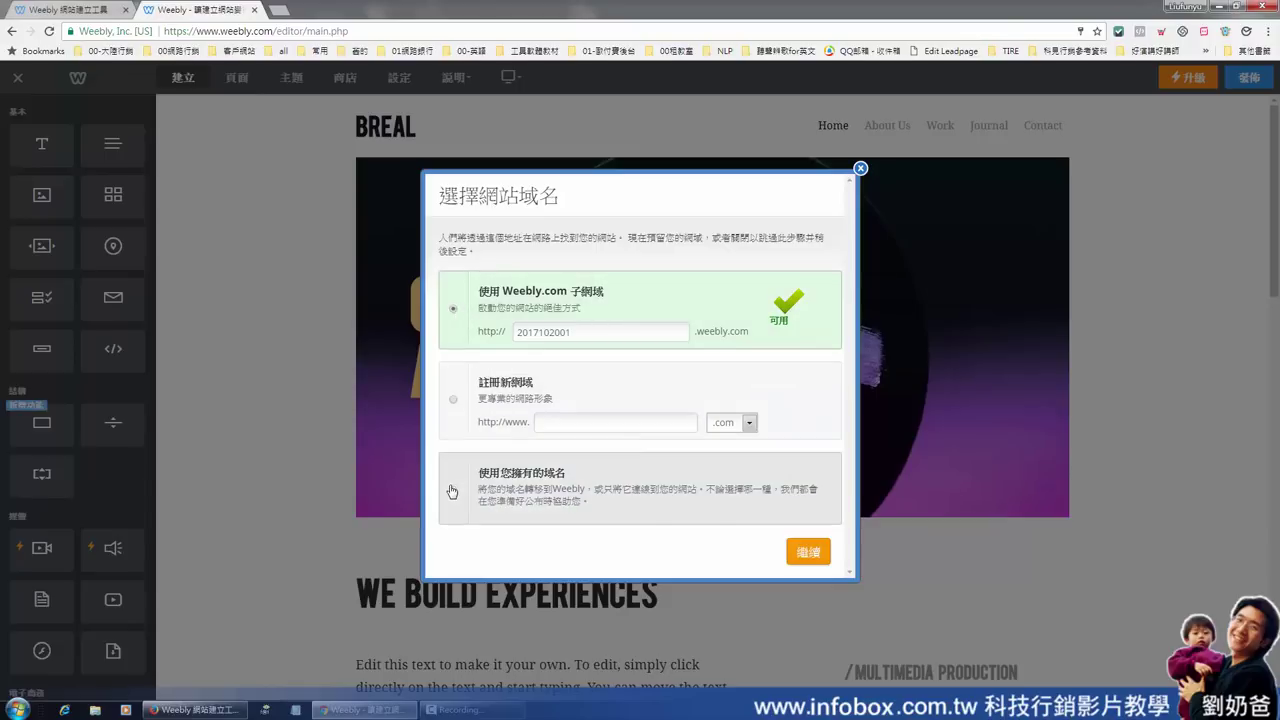
{"action": "left_click", "coordinate": [454, 490]}
Reselect the Weebly.com subdomain option for 2017102001.weebly.com
{"action": "left_click", "coordinate": [453, 312]}
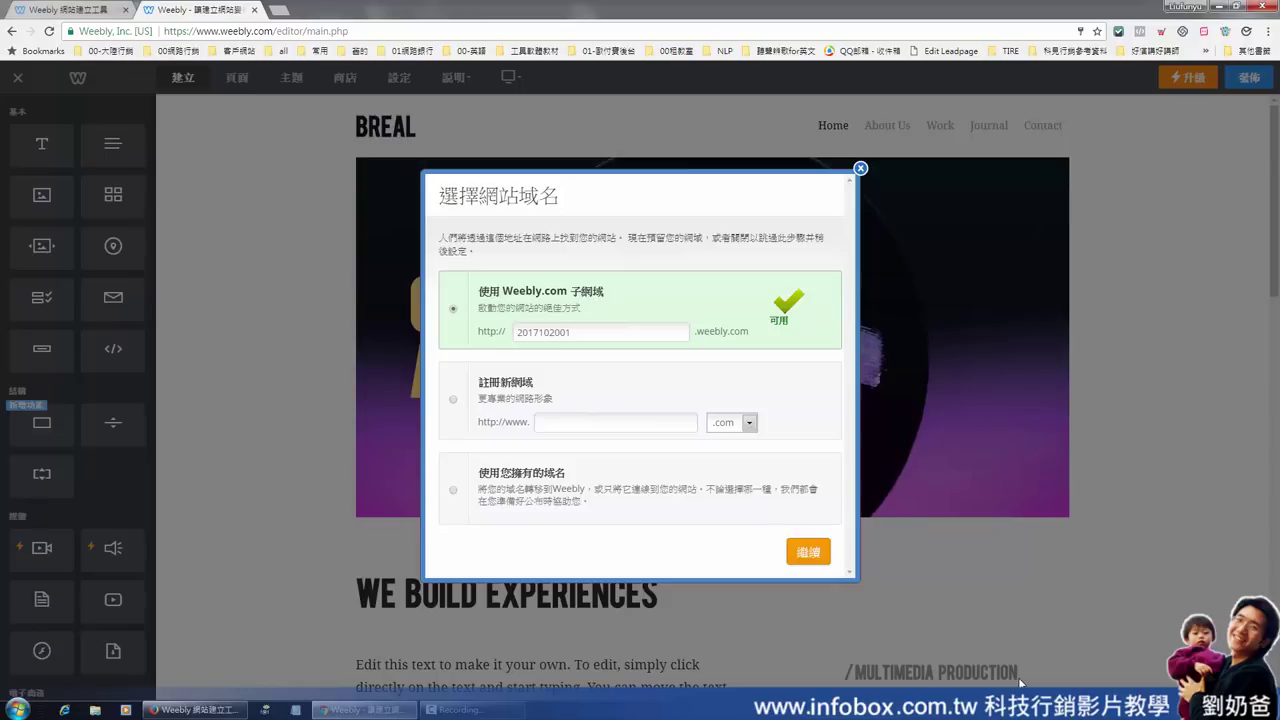
{"action": "left_click", "coordinate": [810, 553]}
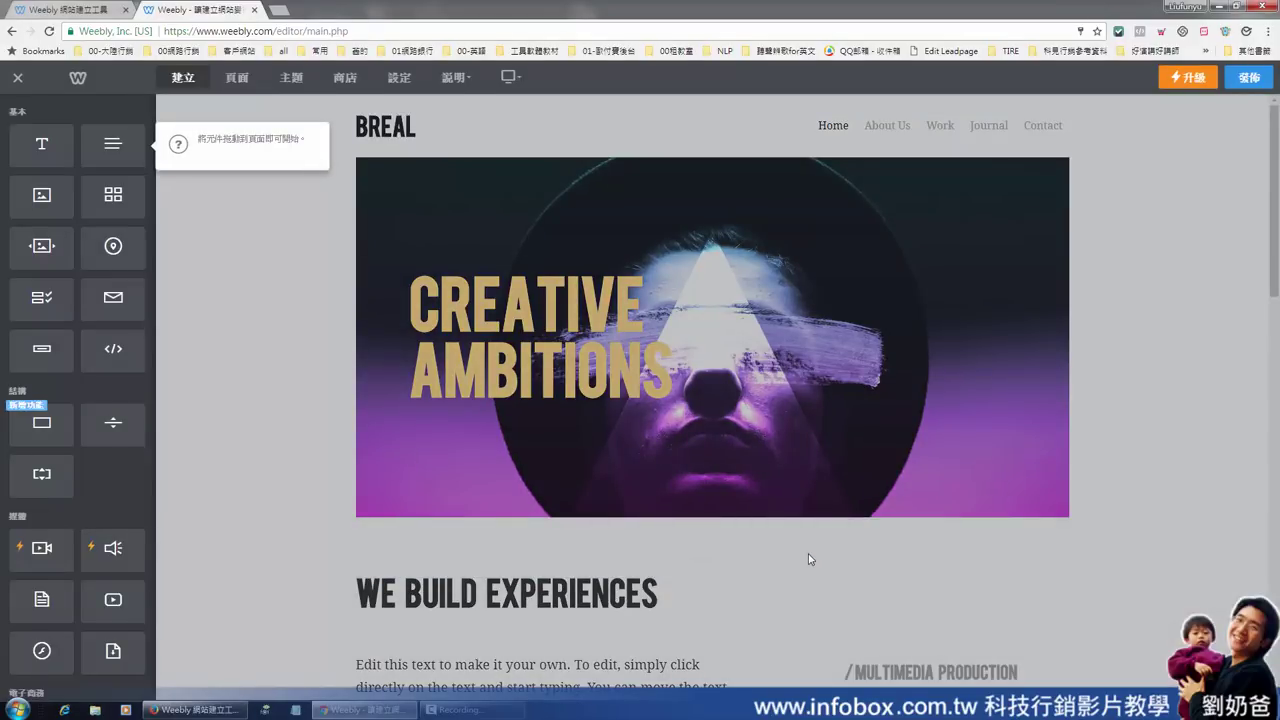
{"action": "scroll", "coordinate": [1191, 374], "scroll_direction": "down", "scroll_amount": 10}
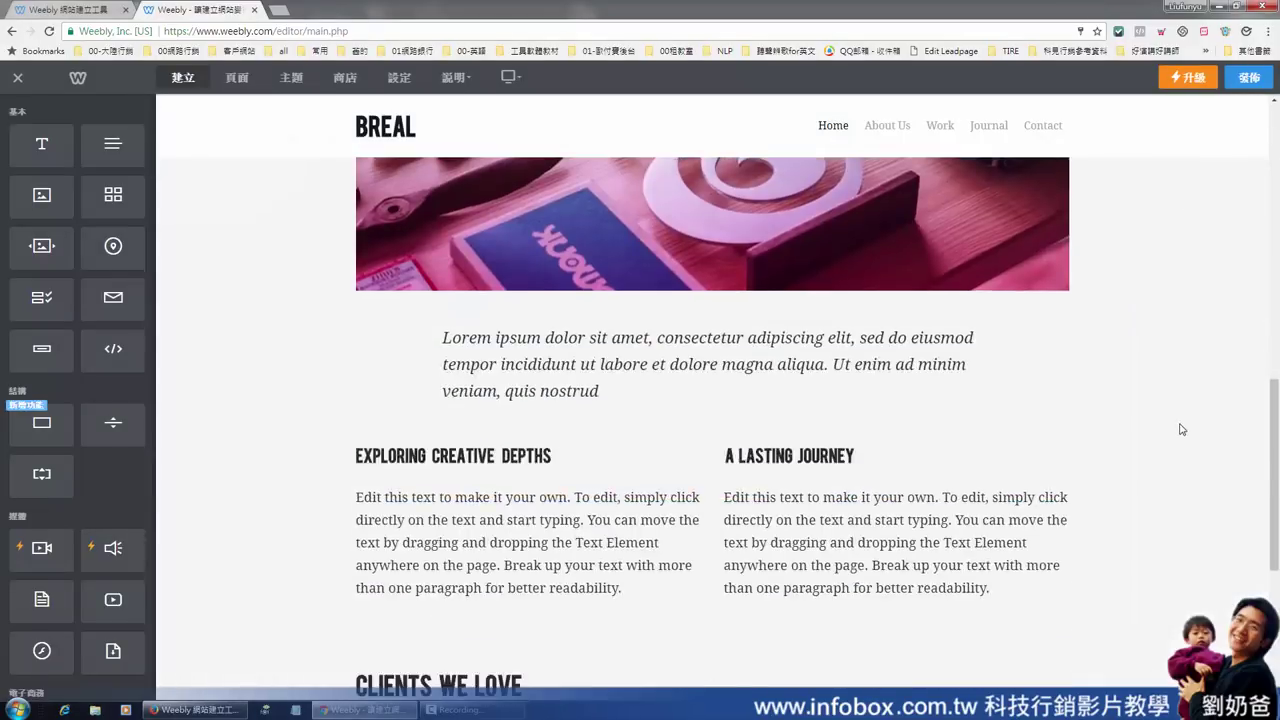
{"action": "scroll", "coordinate": [1174, 451], "scroll_direction": "up", "scroll_amount": 1}
{"action": "scroll", "coordinate": [1176, 444], "scroll_direction": "up", "scroll_amount": 10}
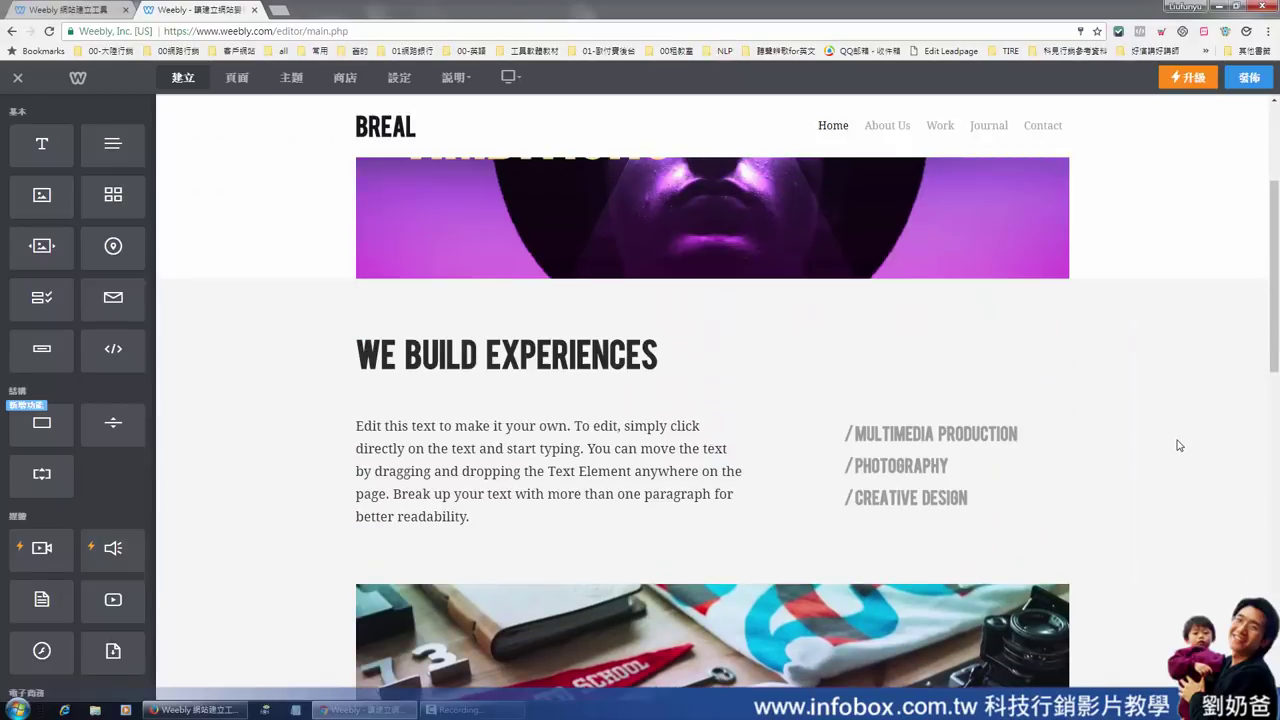
{"action": "scroll", "coordinate": [1183, 451], "scroll_direction": "down", "scroll_amount": 11}
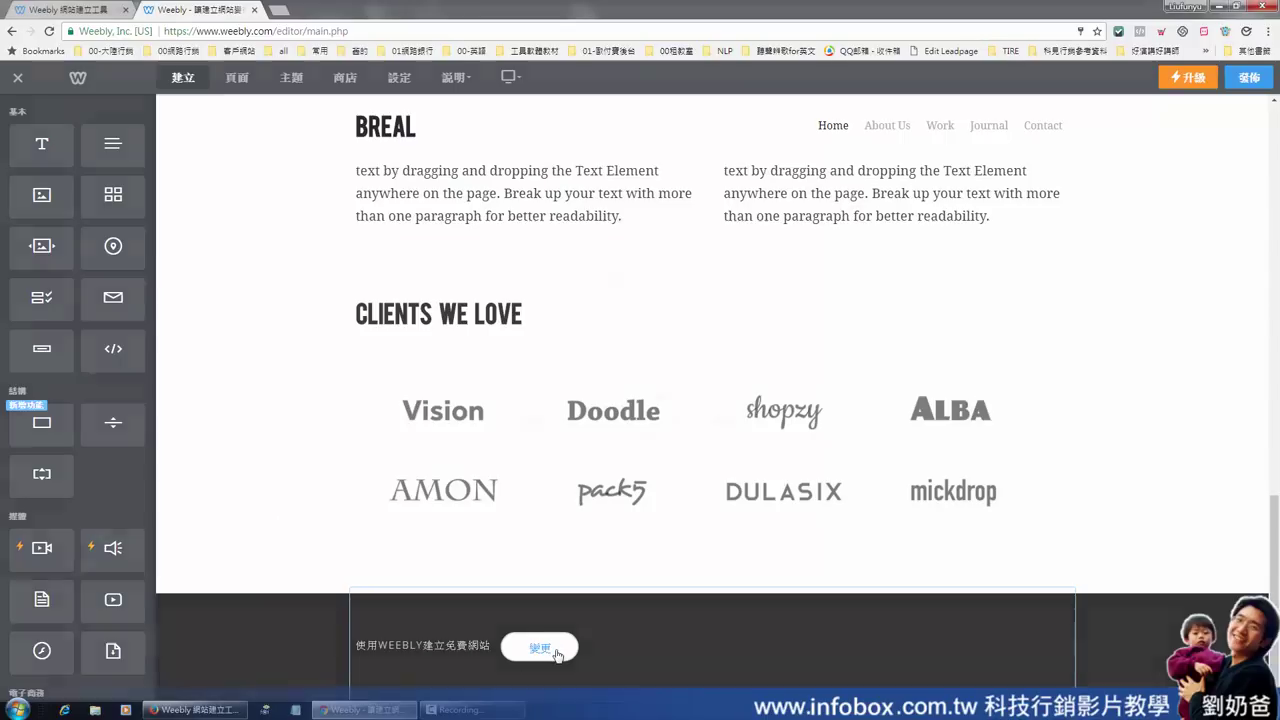
{"action": "left_click", "coordinate": [558, 655]}
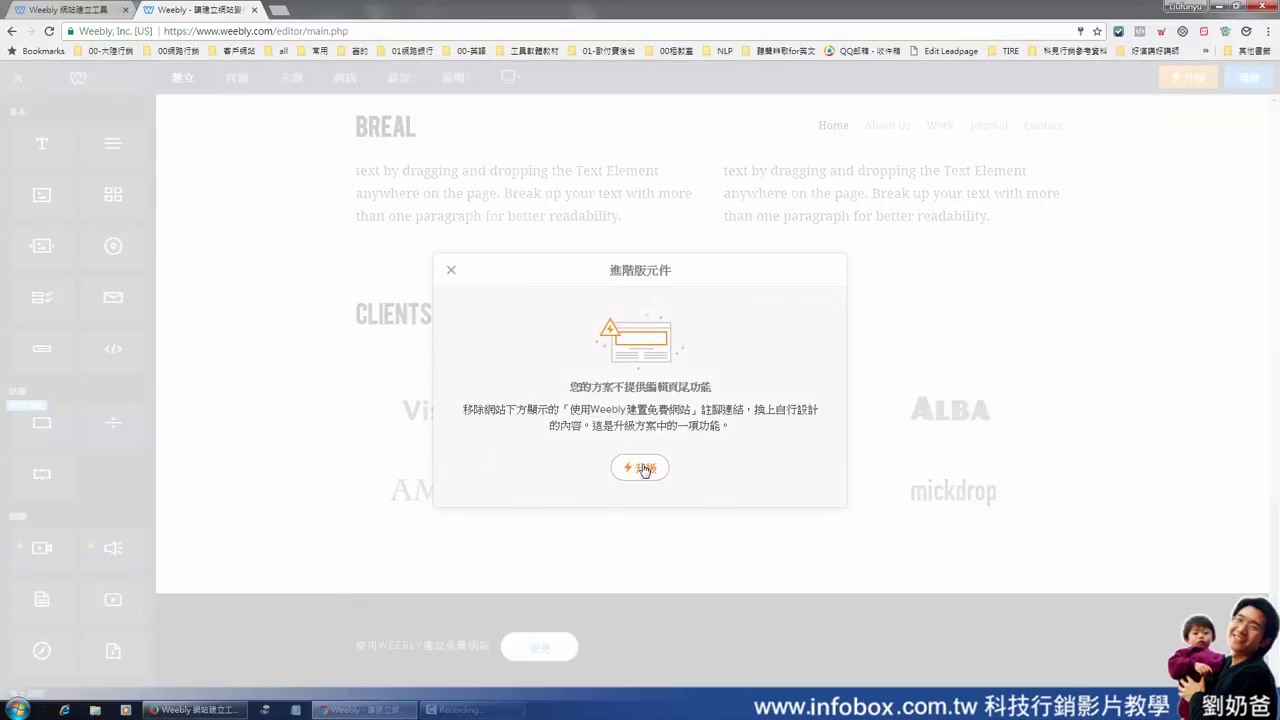
{"action": "left_click", "coordinate": [451, 271]}
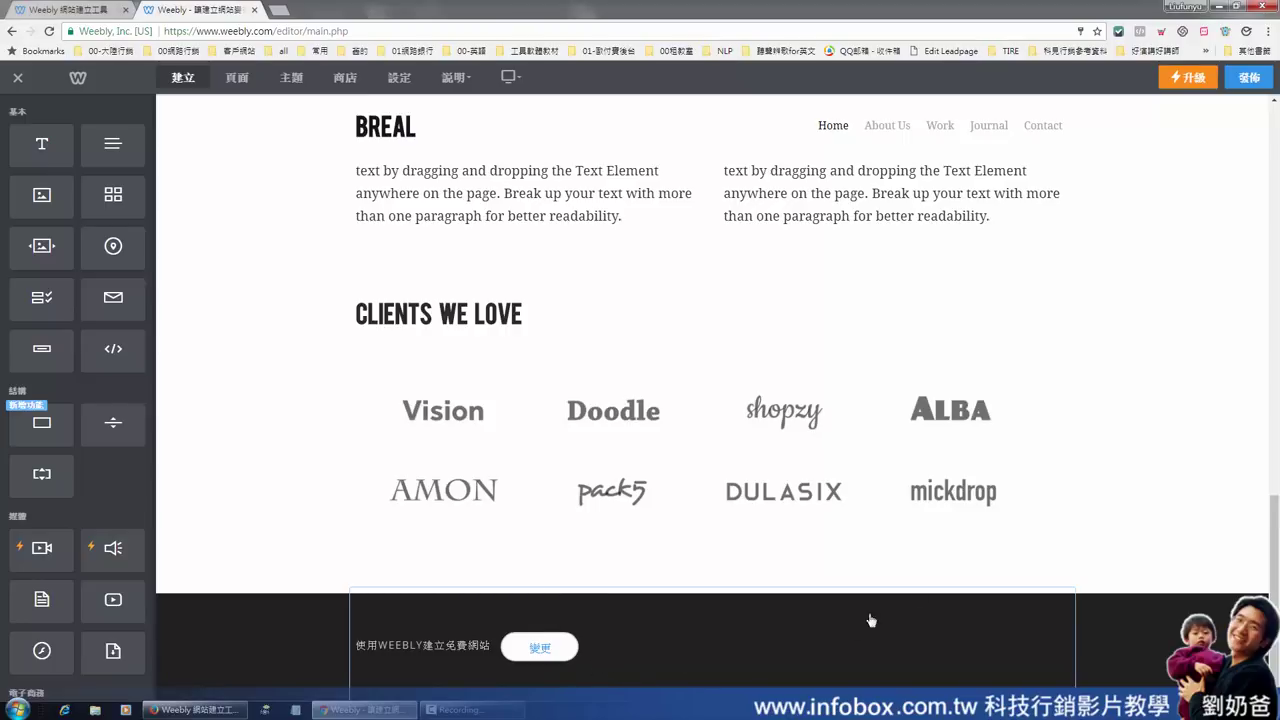
{"action": "scroll", "coordinate": [971, 591], "scroll_direction": "up", "scroll_amount": 10}
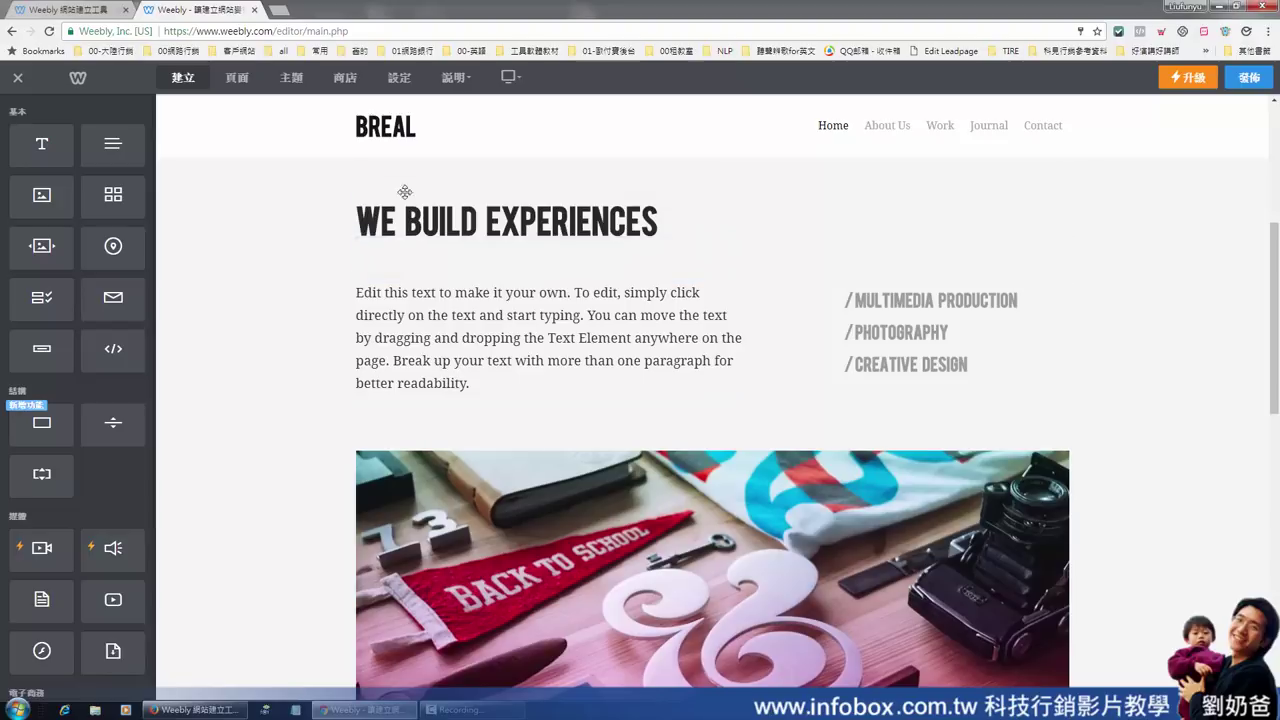
{"action": "scroll", "coordinate": [584, 443], "scroll_direction": "up", "scroll_amount": 4}
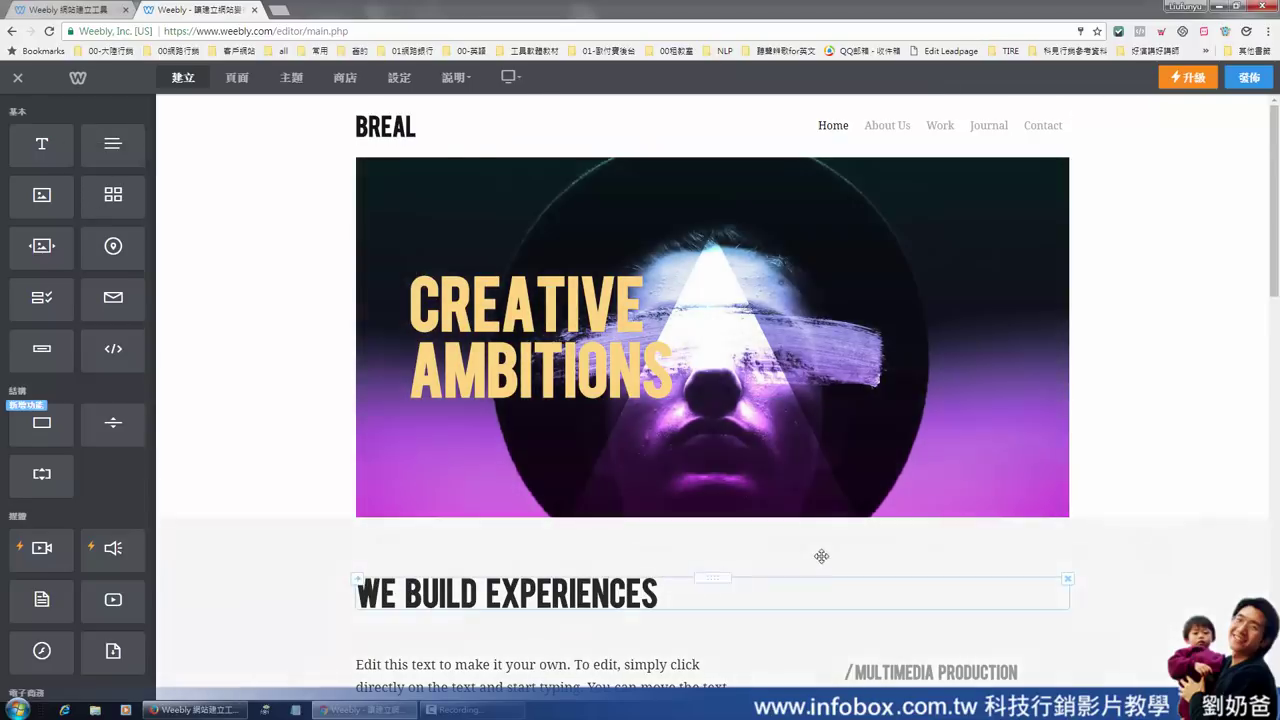
{"action": "scroll", "coordinate": [800, 558], "scroll_direction": "down", "scroll_amount": 3}
{"action": "scroll", "coordinate": [786, 562], "scroll_direction": "down", "scroll_amount": 1}
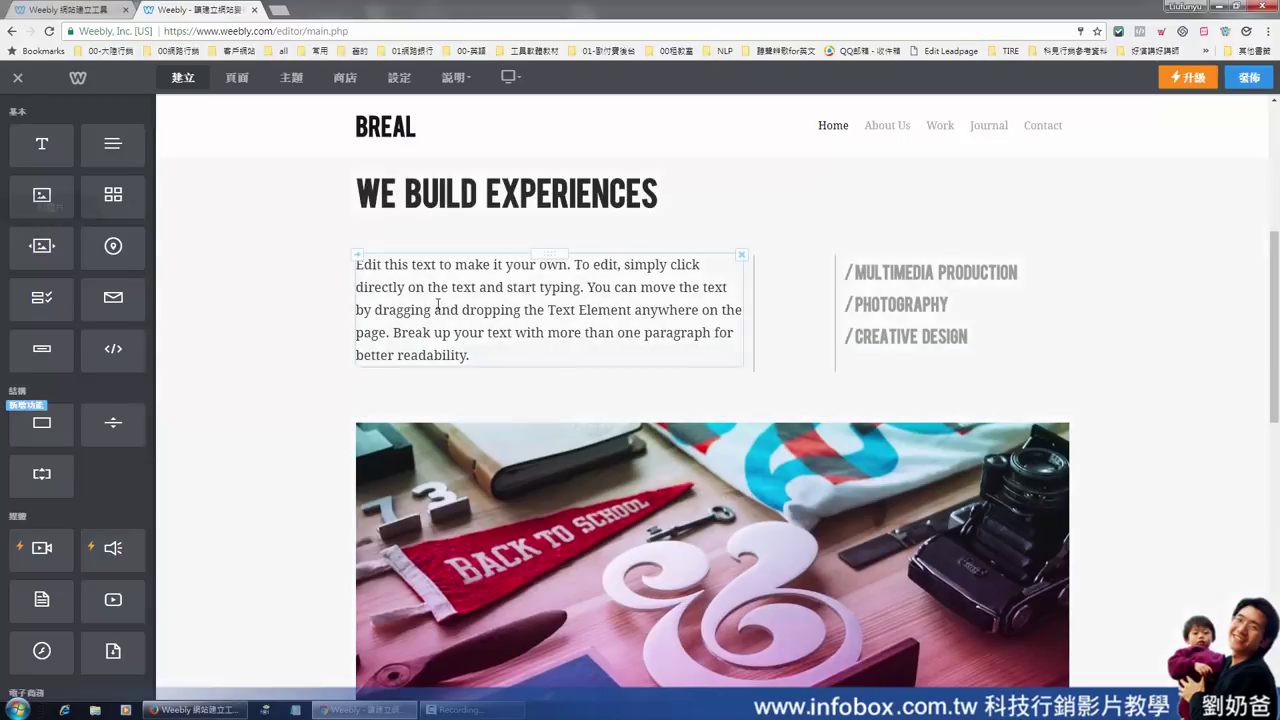
{"action": "scroll", "coordinate": [1143, 450], "scroll_direction": "up", "scroll_amount": 4}
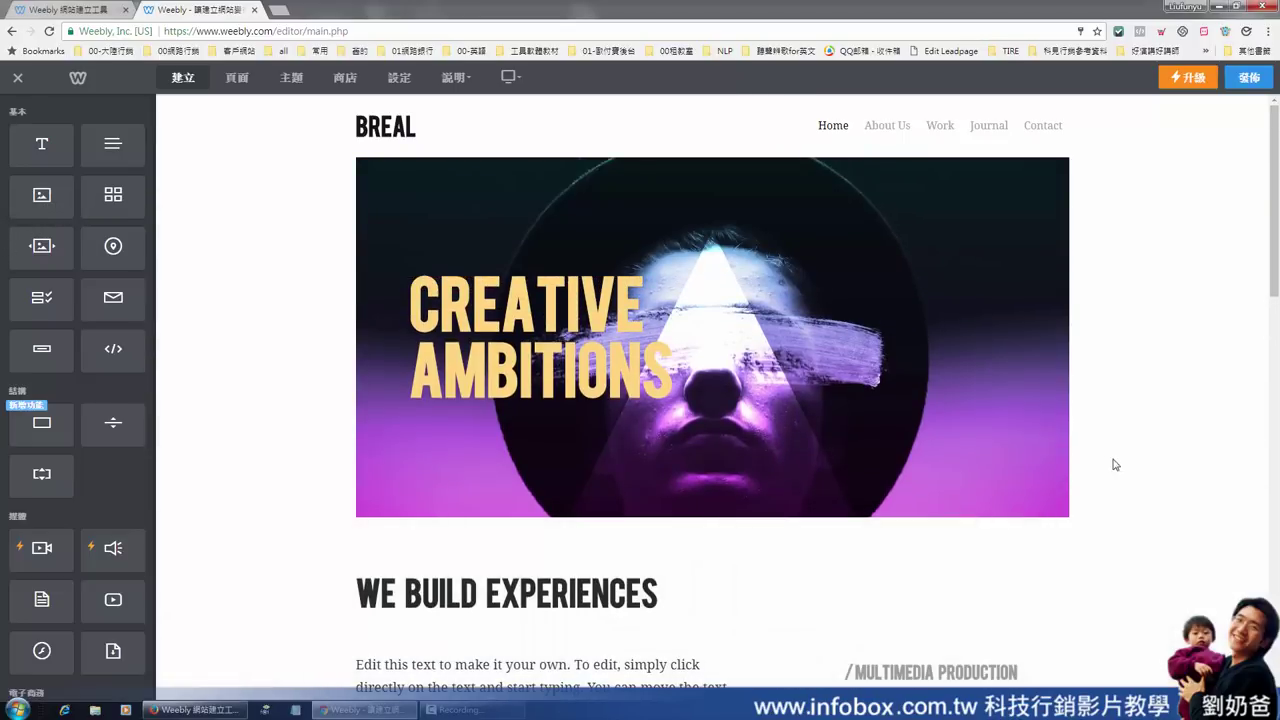
Publish the site to the free subdomain 2017102001.weebly.com
{"action": "left_click", "coordinate": [1248, 81]}
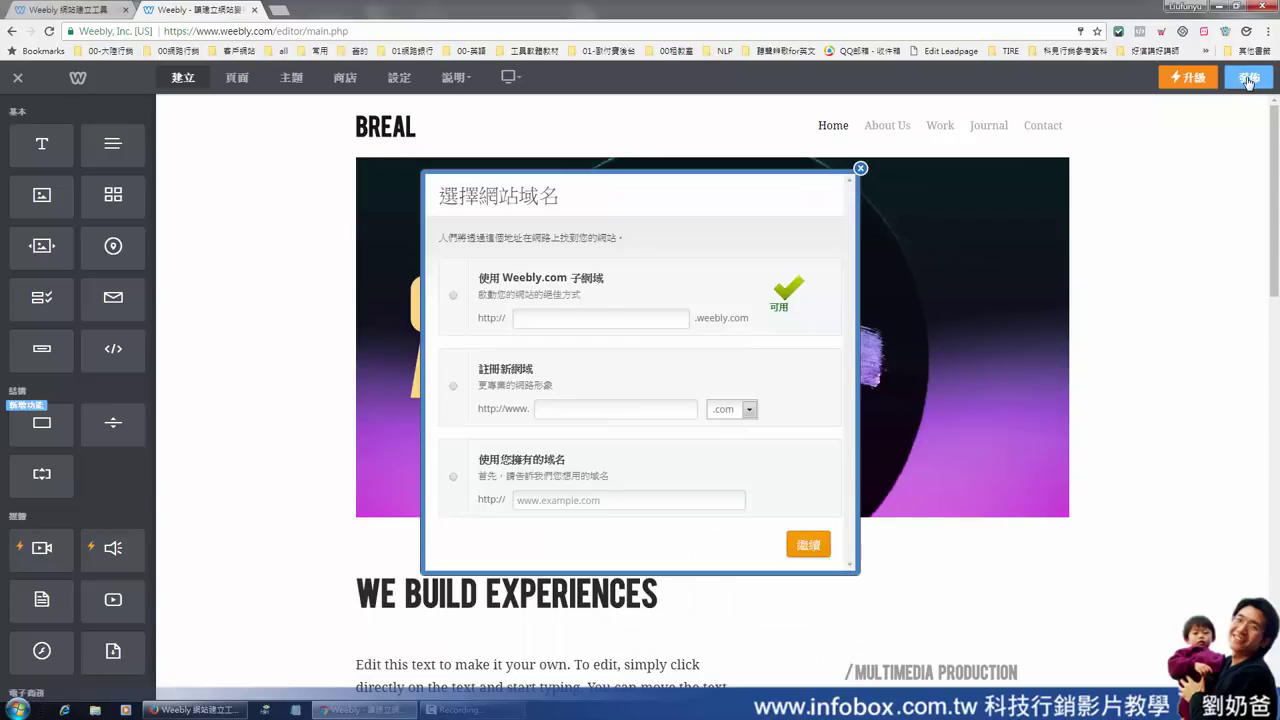
{"action": "left_click", "coordinate": [454, 298]}
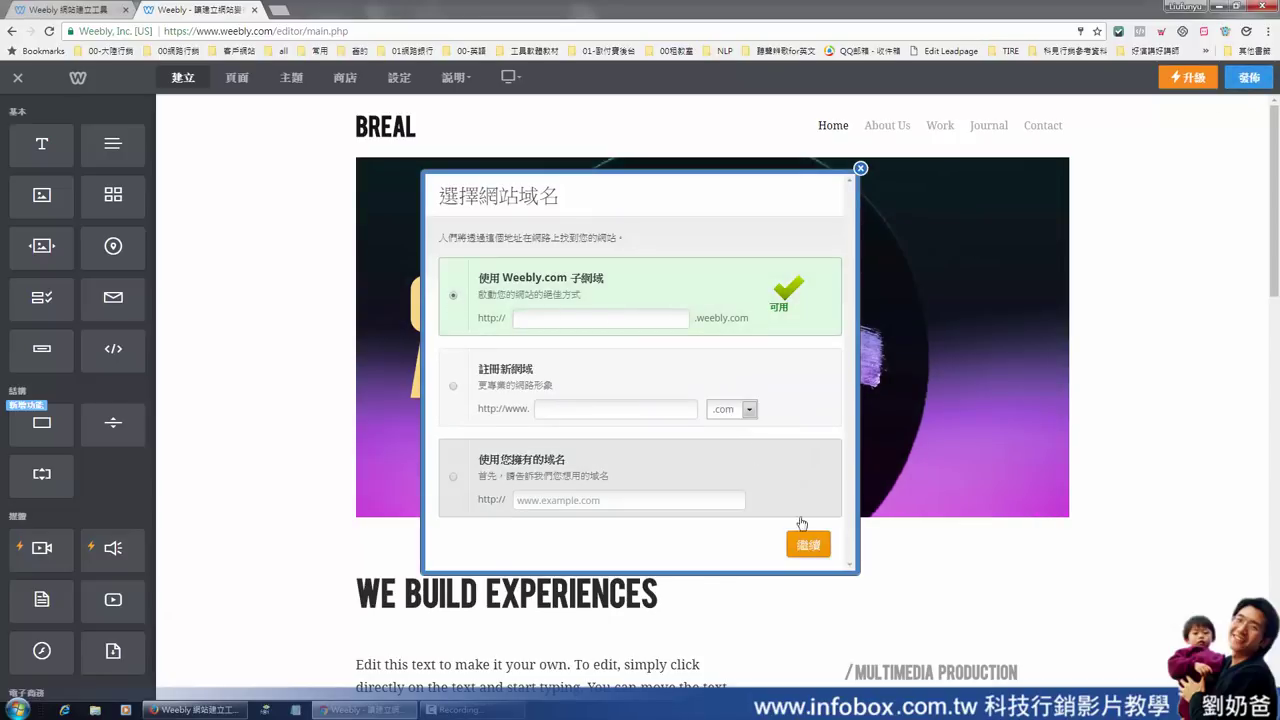
{"action": "left_click", "coordinate": [805, 551]}
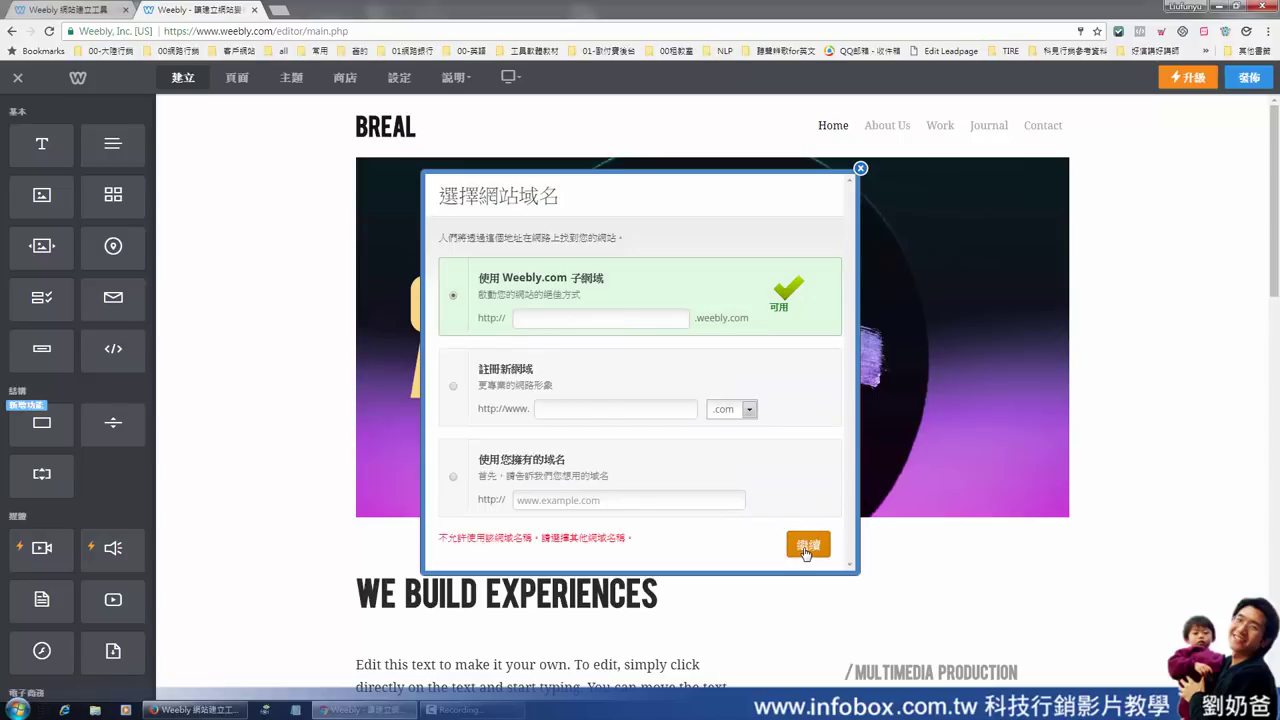
{"action": "left_click", "coordinate": [546, 320]}
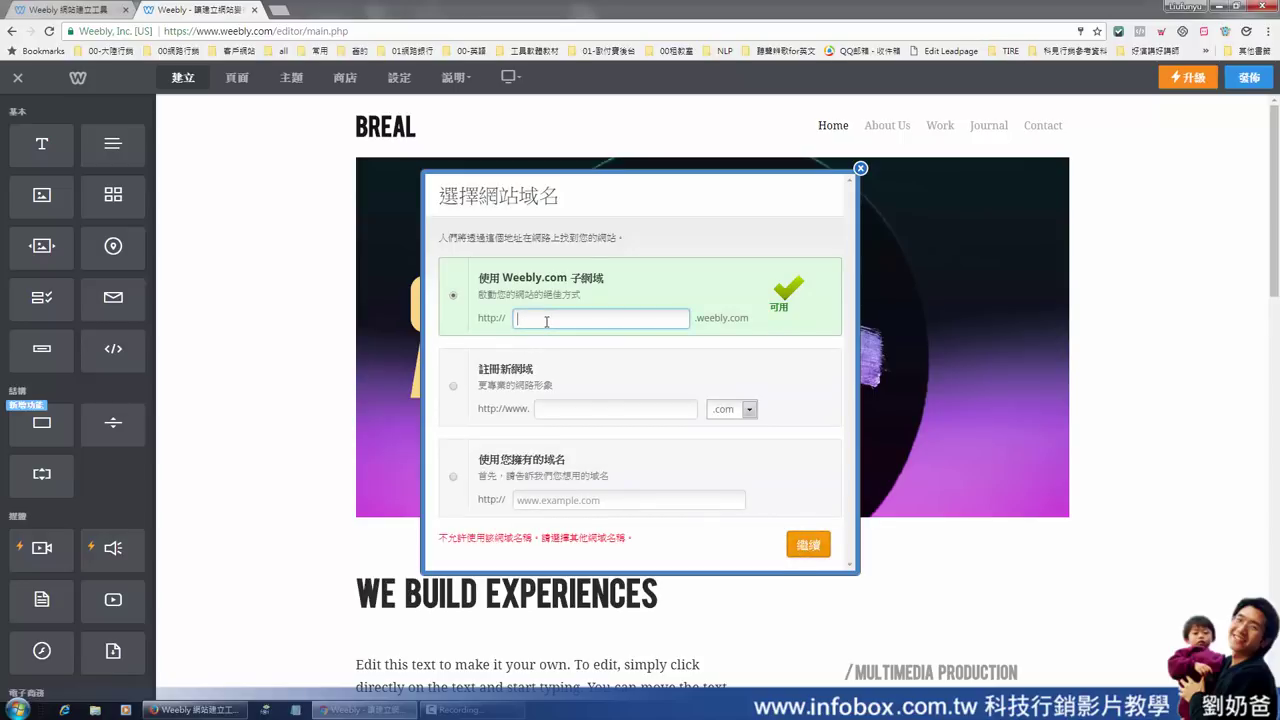
{"action": "type", "text": "2017102001"}
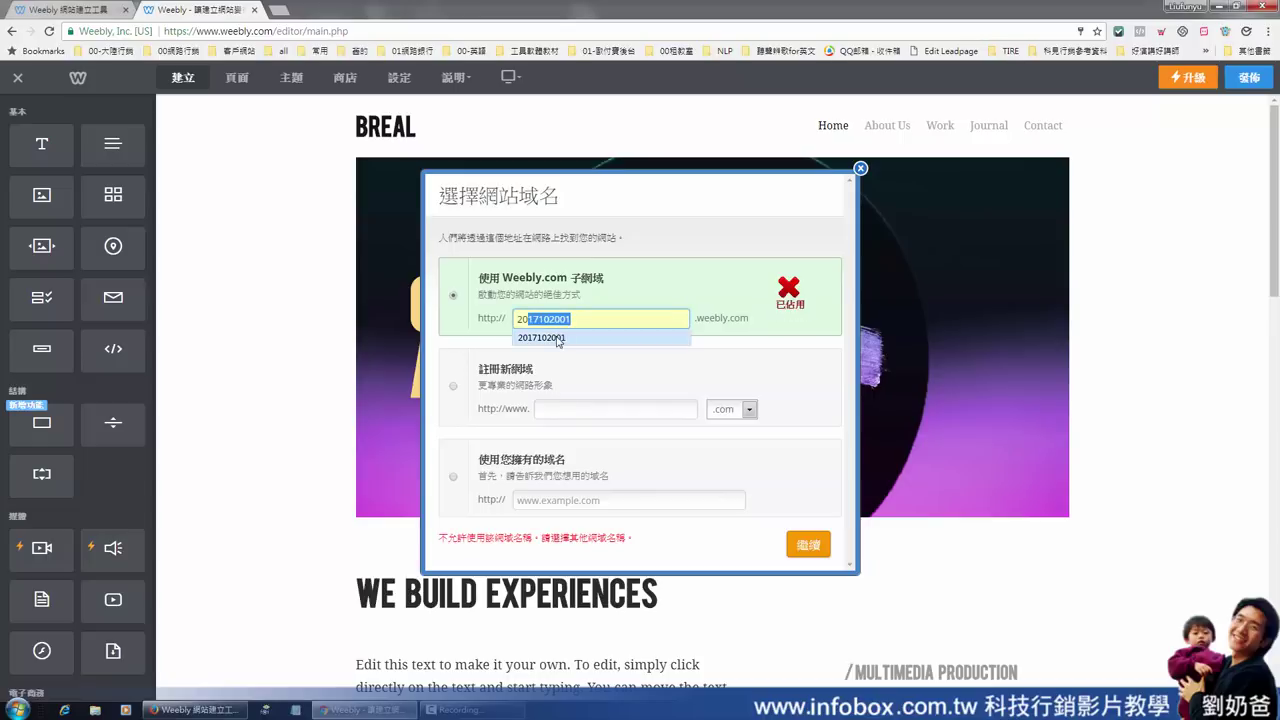
{"action": "left_click", "coordinate": [561, 338]}
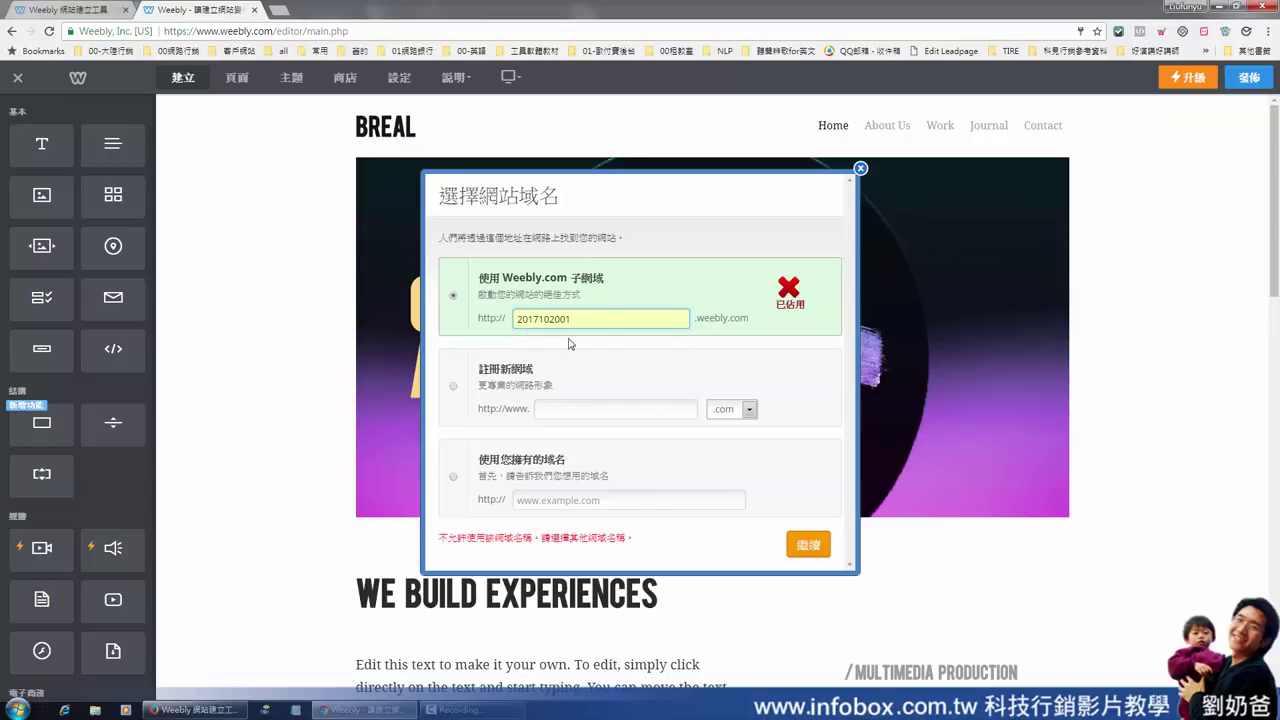
{"action": "left_click", "coordinate": [644, 320]}
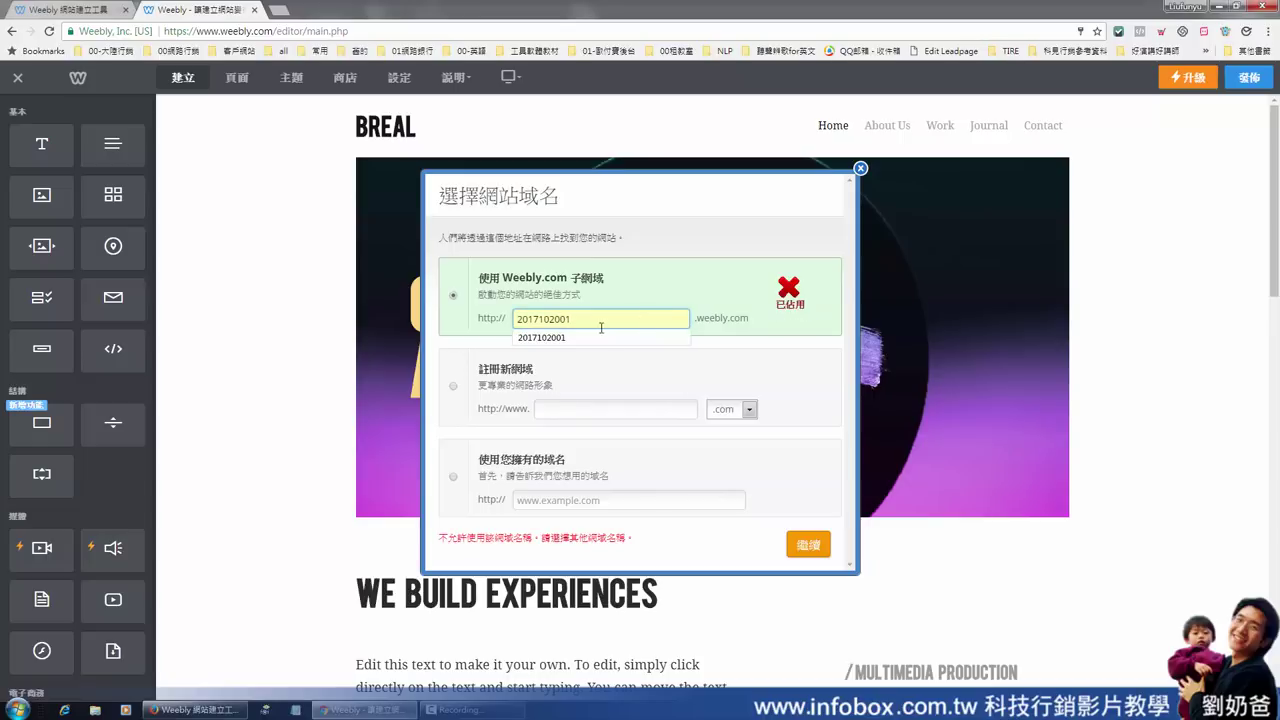
{"action": "left_click", "coordinate": [815, 549]}
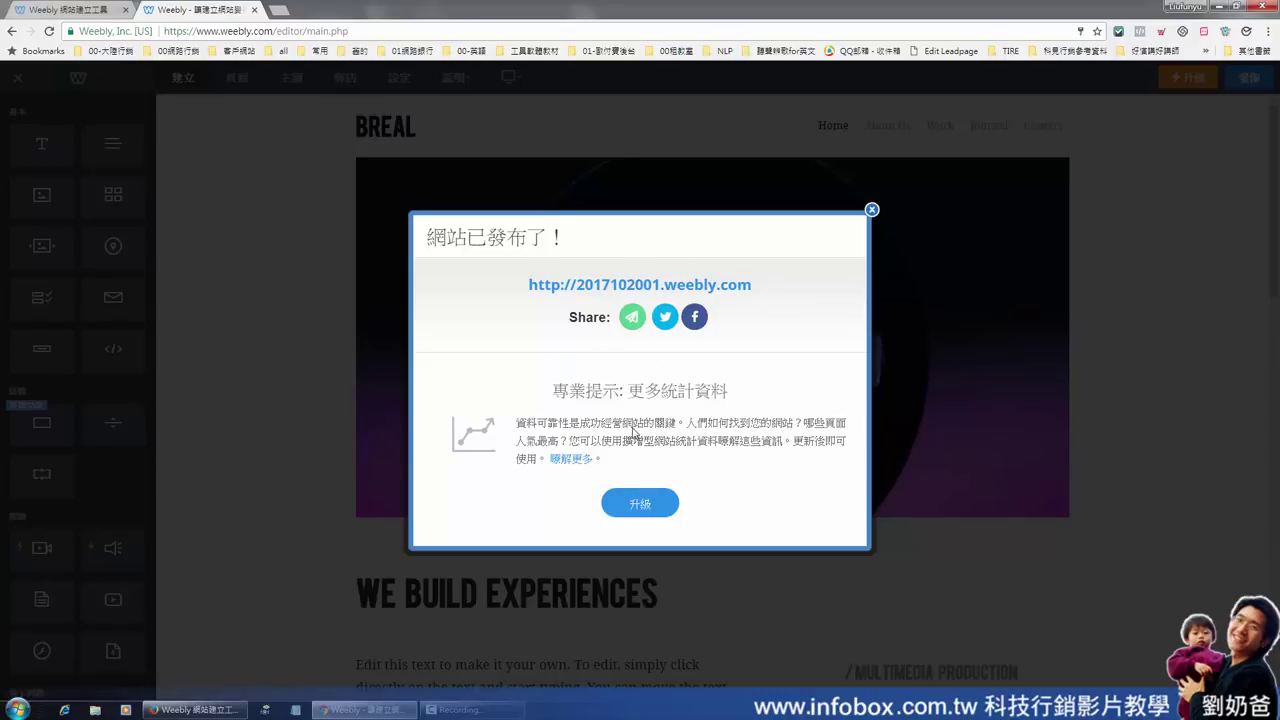
Open the live site 2017102001.weebly.com in a new tab and select its address
{"action": "left_click", "coordinate": [660, 287]}
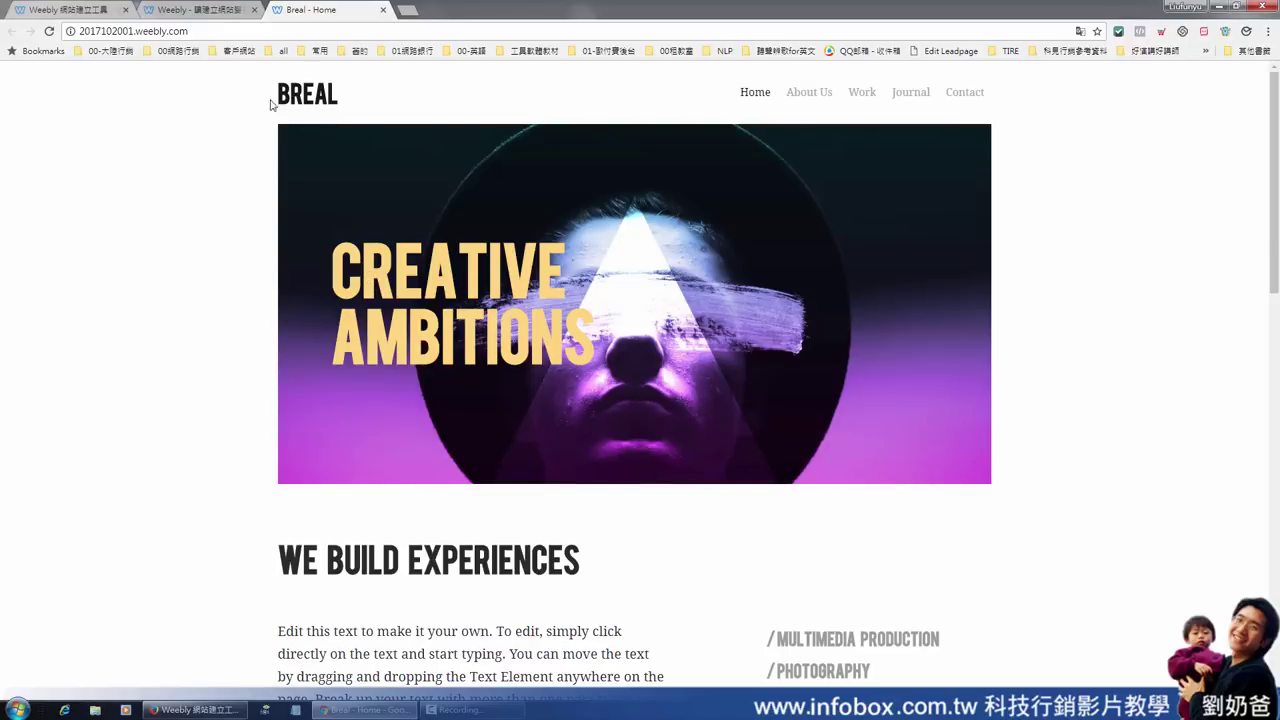
{"action": "left_click_drag", "start_coordinate": [192, 31], "coordinate": [73, 31]}
{"action": "left_click", "coordinate": [137, 31]}
{"action": "left_click_drag", "start_coordinate": [180, 31], "coordinate": [79, 37]}
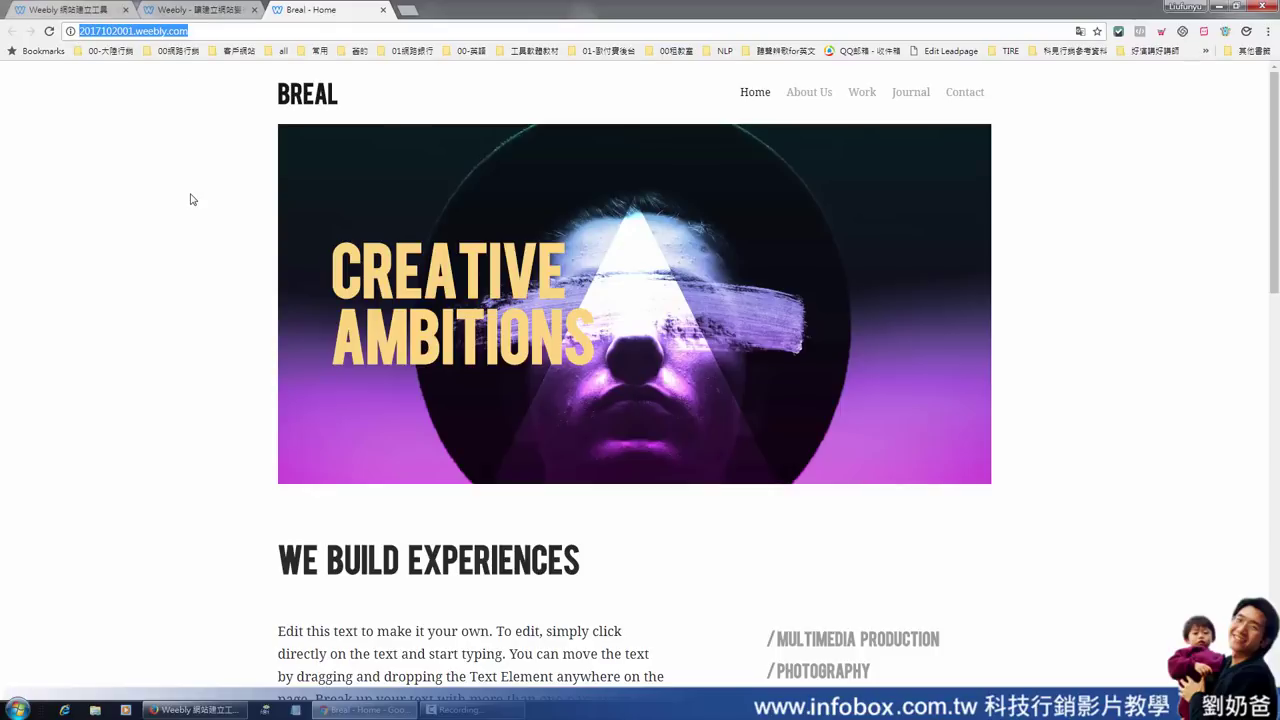
Browse the live site's About Us page, then go back to the editor tab
{"action": "left_click", "coordinate": [821, 94]}
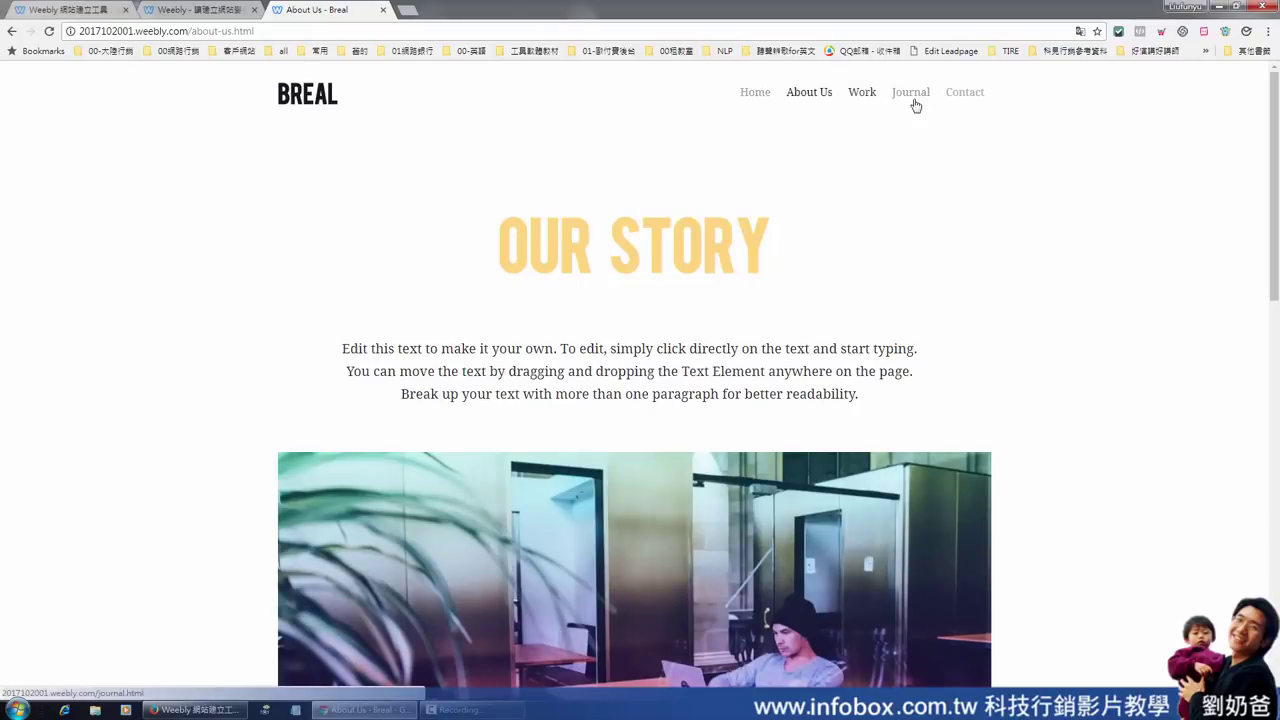
{"action": "scroll", "coordinate": [743, 214], "scroll_direction": "down", "scroll_amount": 8}
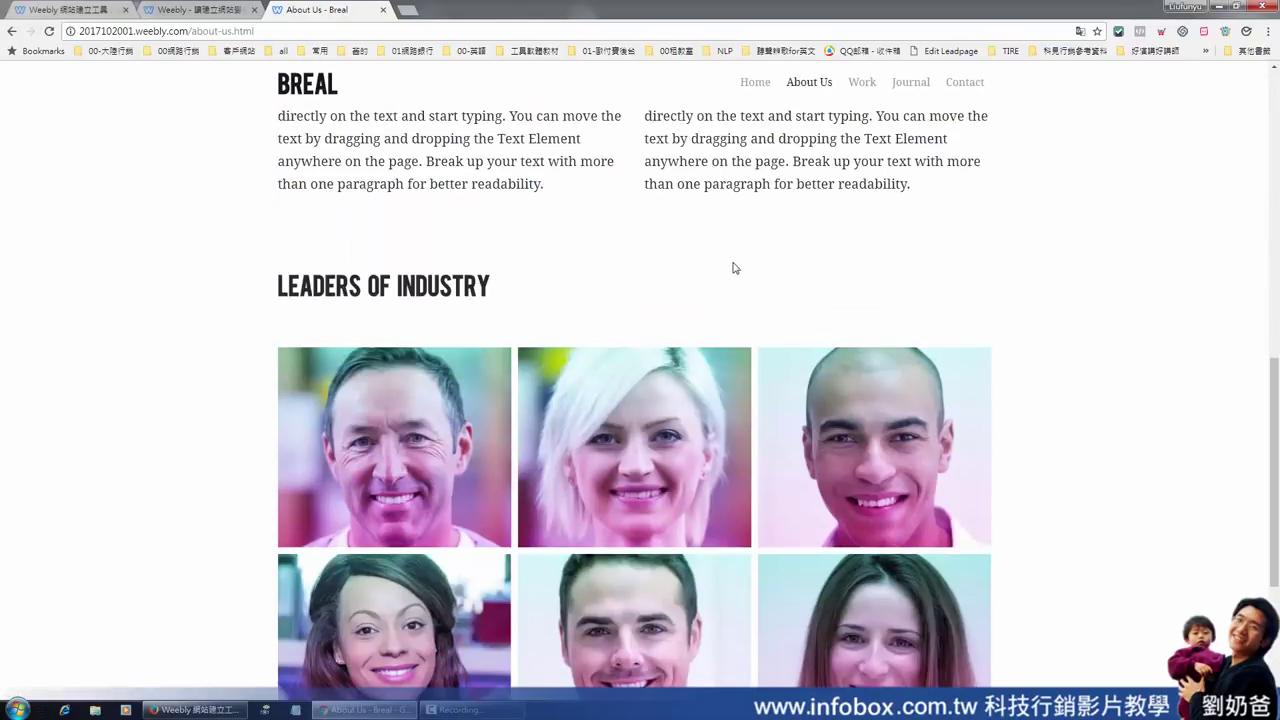
{"action": "scroll", "coordinate": [735, 267], "scroll_direction": "up", "scroll_amount": 6}
{"action": "scroll", "coordinate": [735, 267], "scroll_direction": "up", "scroll_amount": 4}
{"action": "left_click", "coordinate": [215, 12]}
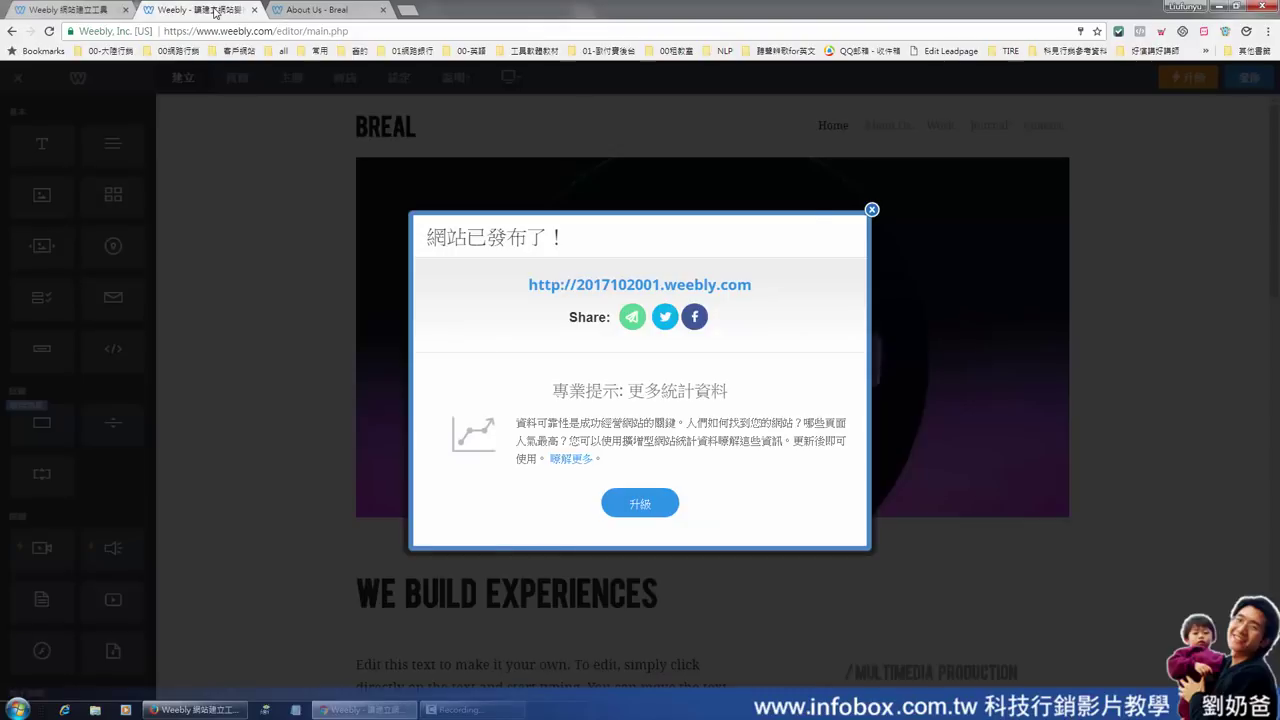
Close the 網站已發布了 site-published notice
{"action": "left_click", "coordinate": [871, 210]}
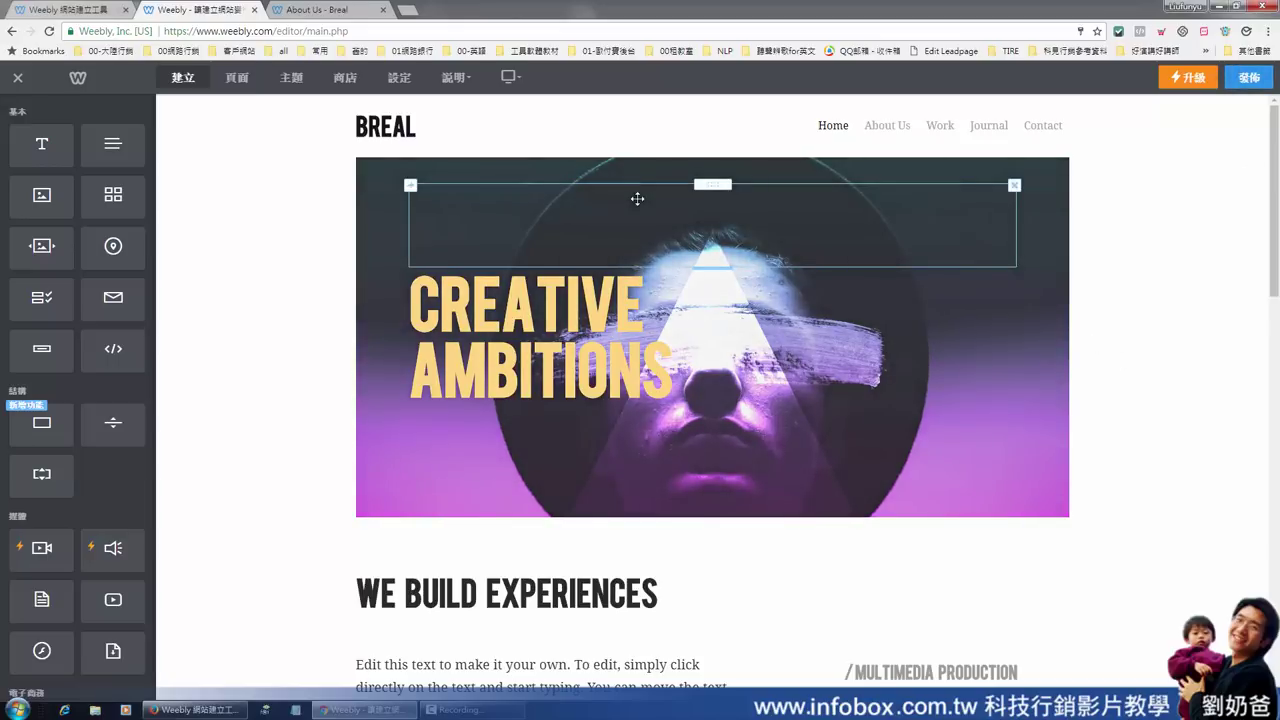
Exit the editor to the dashboard and log out with 登出 from the account menu
{"action": "left_click", "coordinate": [17, 80]}
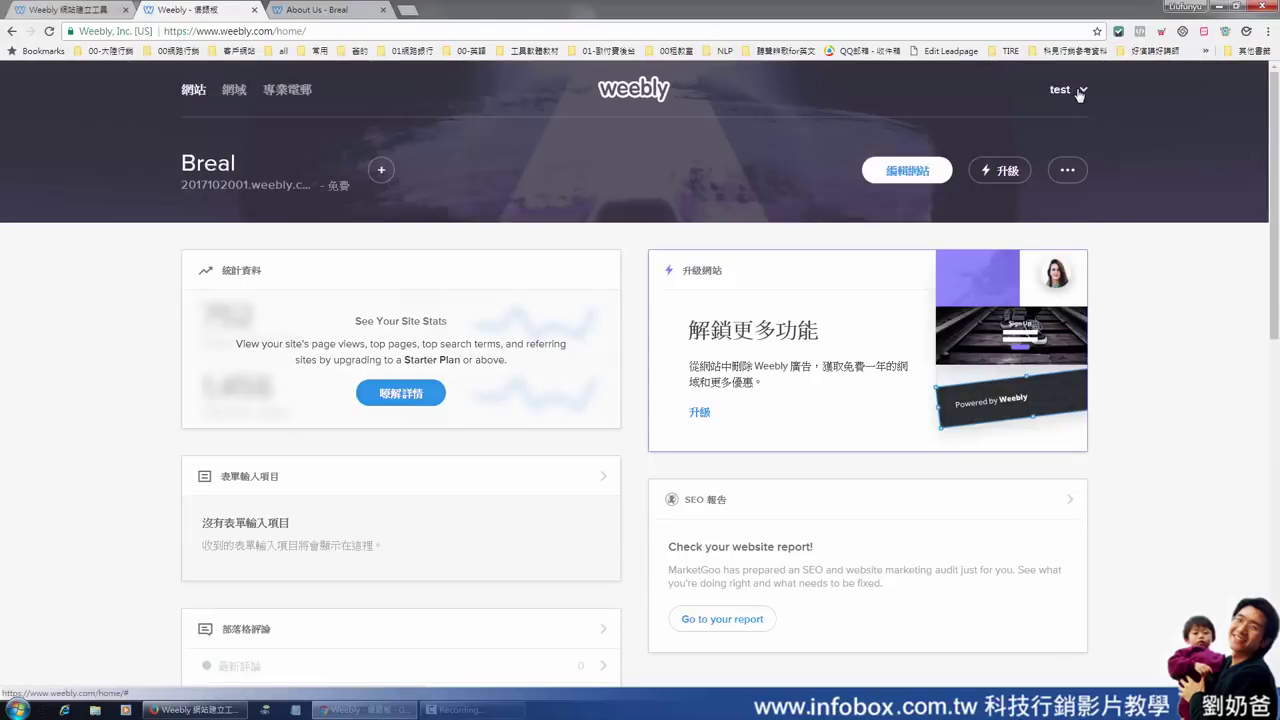
{"action": "left_click", "coordinate": [1076, 93]}
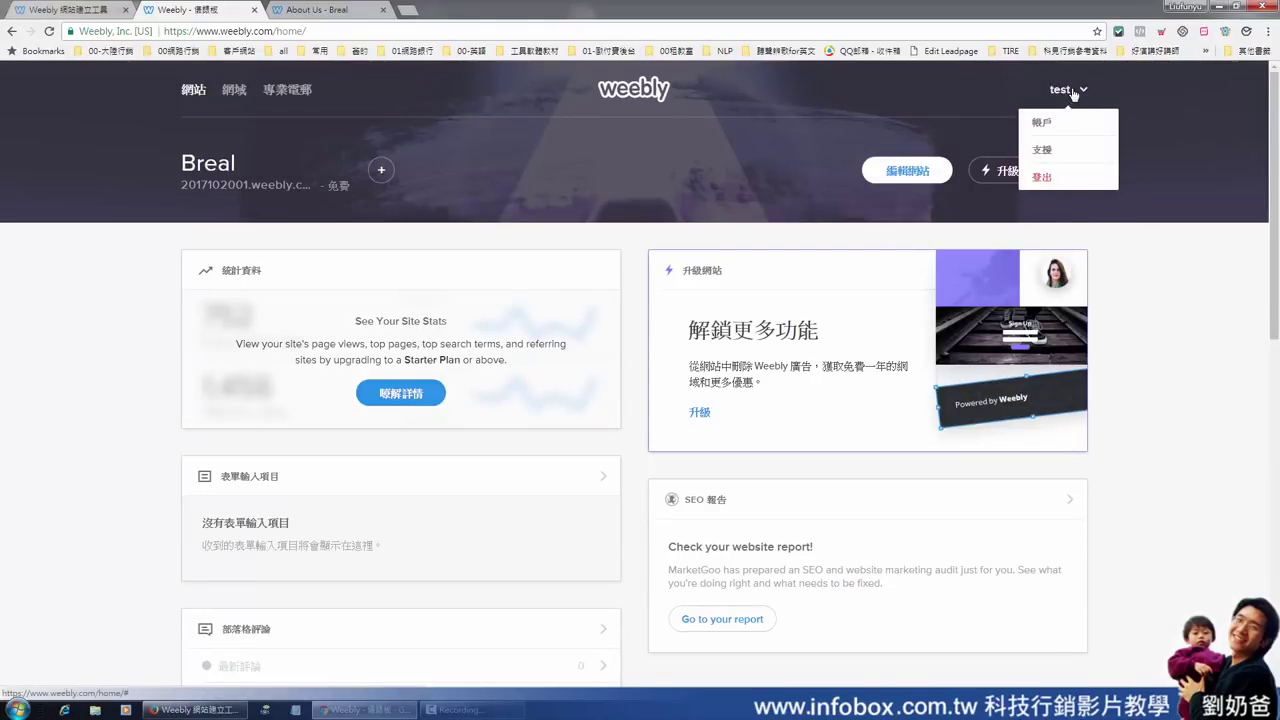
{"action": "left_click", "coordinate": [1043, 178]}
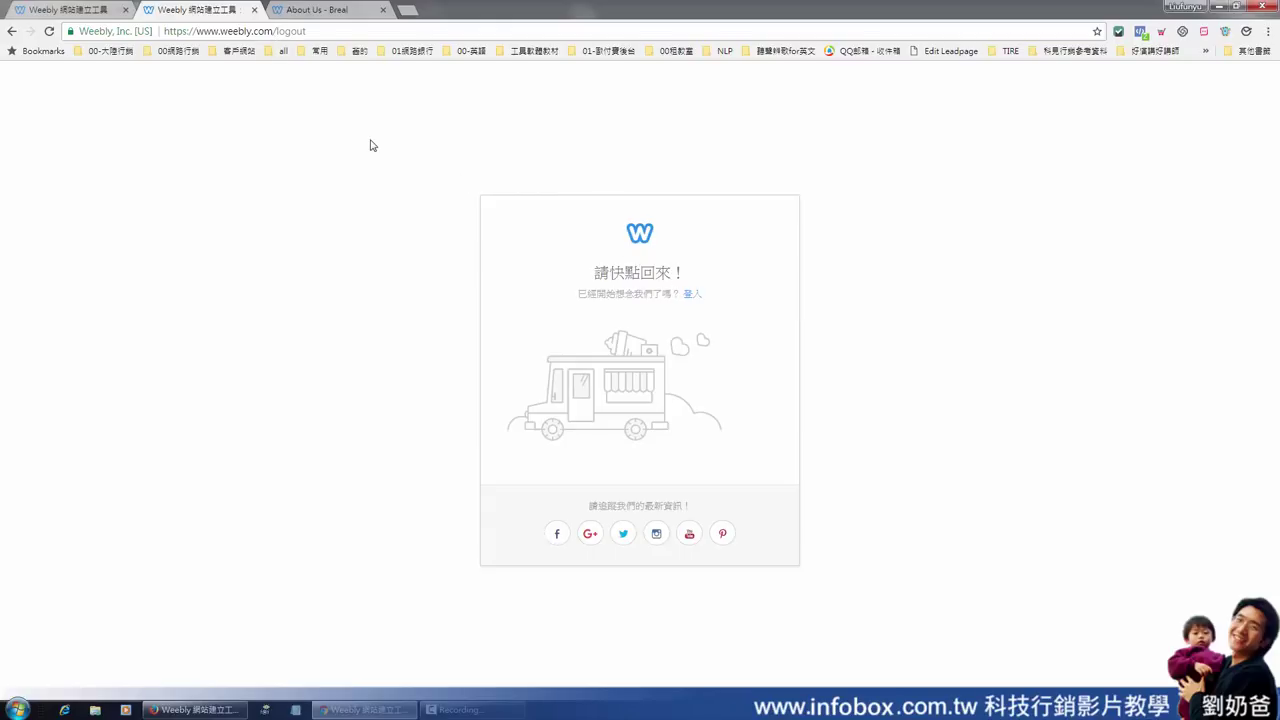
Go to the Weebly login page and fill in the second saved account e-mail
{"action": "left_click", "coordinate": [698, 298]}
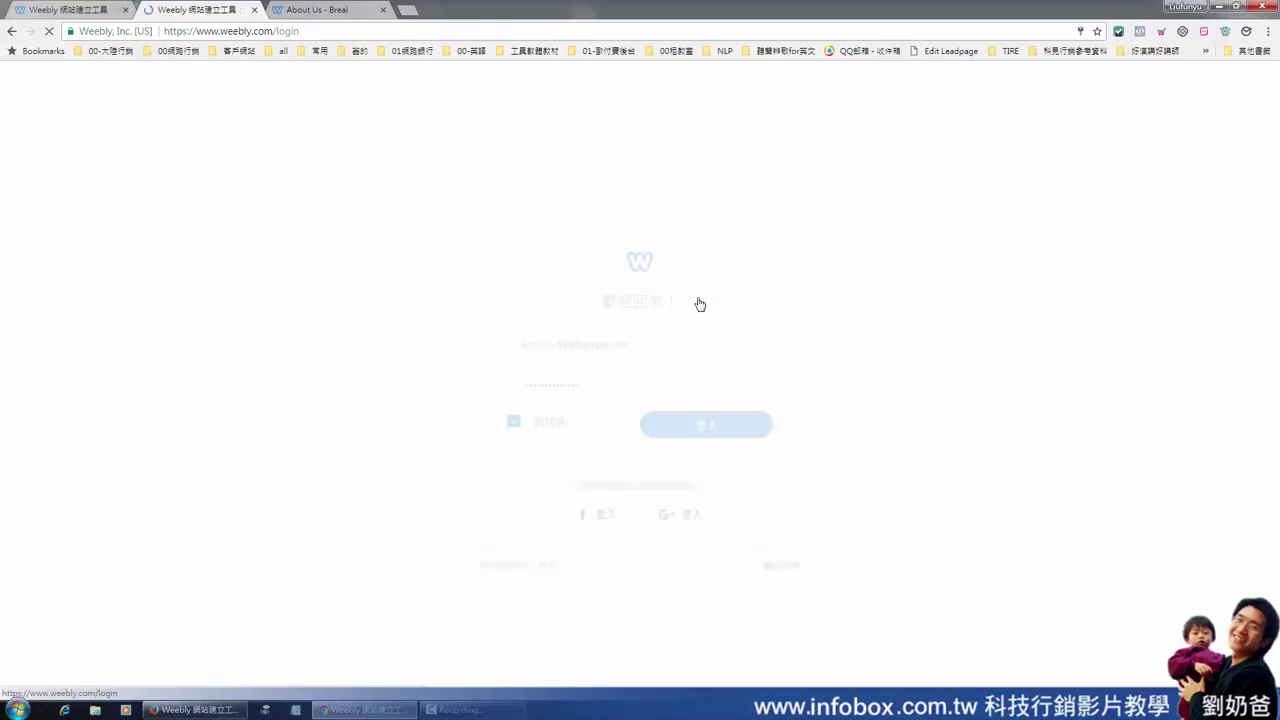
{"action": "left_click", "coordinate": [672, 323]}
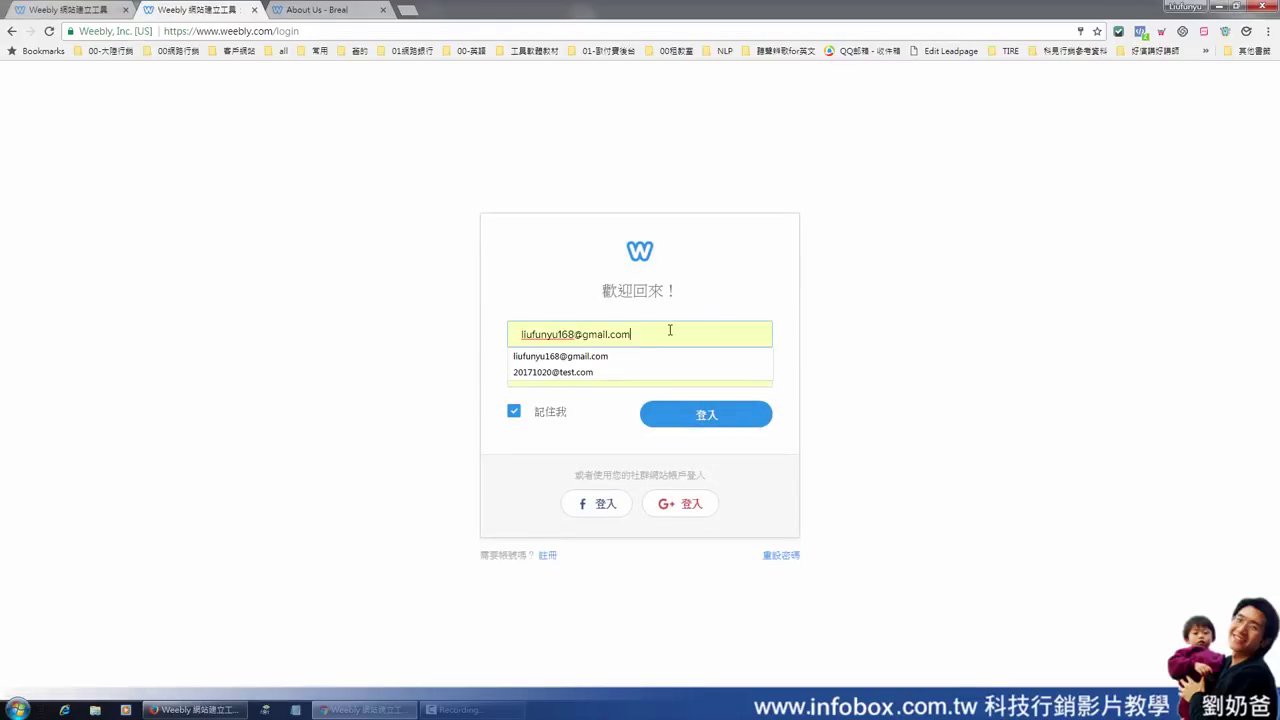
{"action": "left_click", "coordinate": [591, 373]}
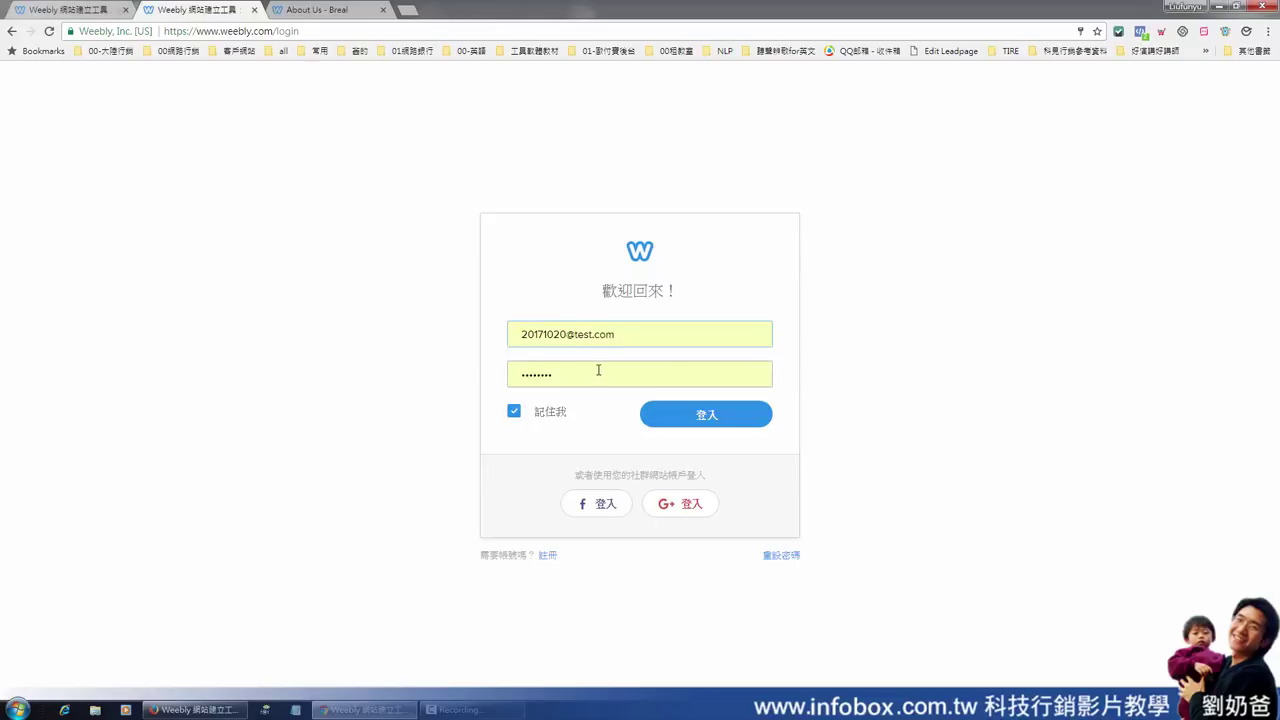
{"action": "left_click_drag", "start_coordinate": [626, 335], "coordinate": [477, 337]}
{"action": "left_click", "coordinate": [560, 334]}
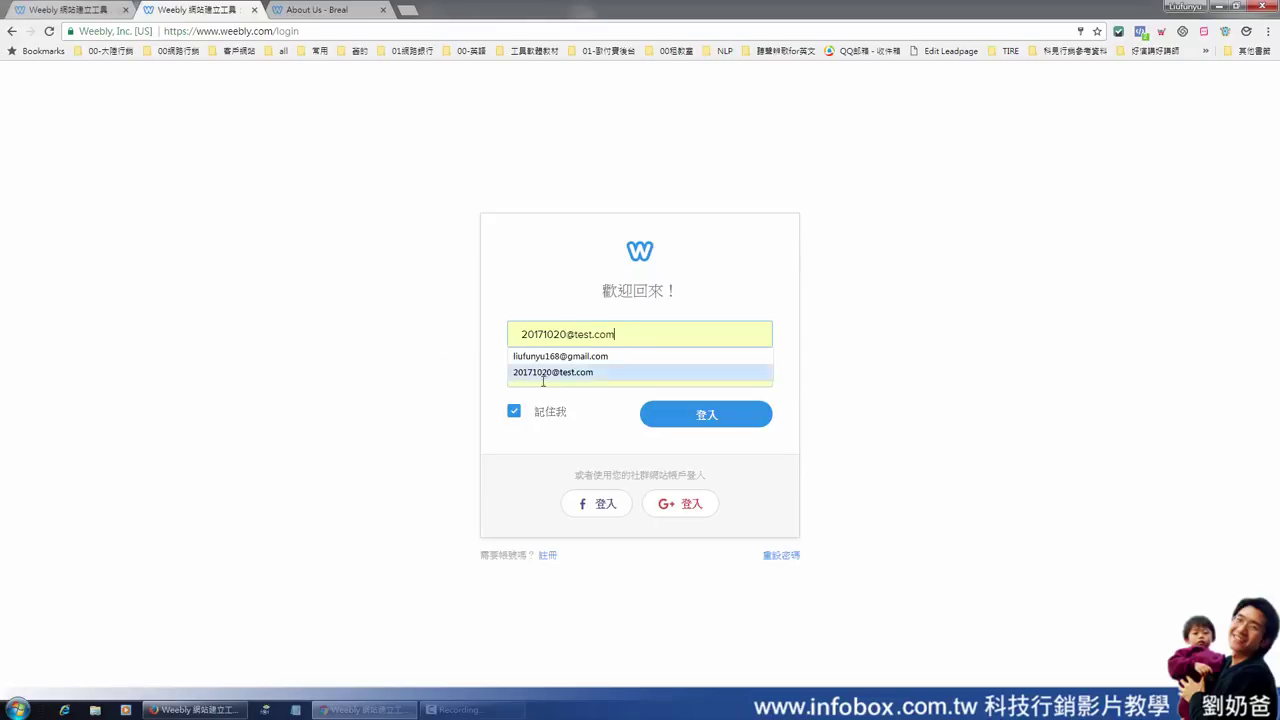
{"action": "left_click", "coordinate": [594, 385]}
Re-enter the account password, uncheck 記住我, and log in
{"action": "left_click_drag", "start_coordinate": [593, 385], "coordinate": [483, 371]}
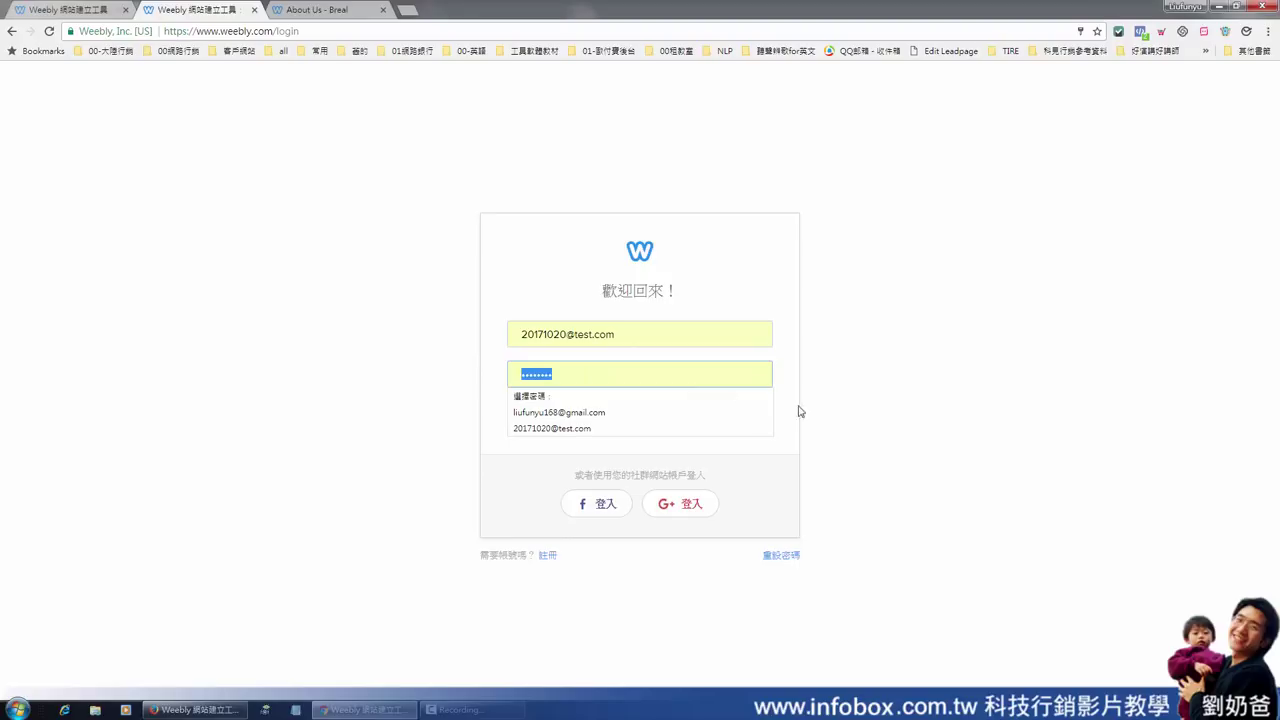
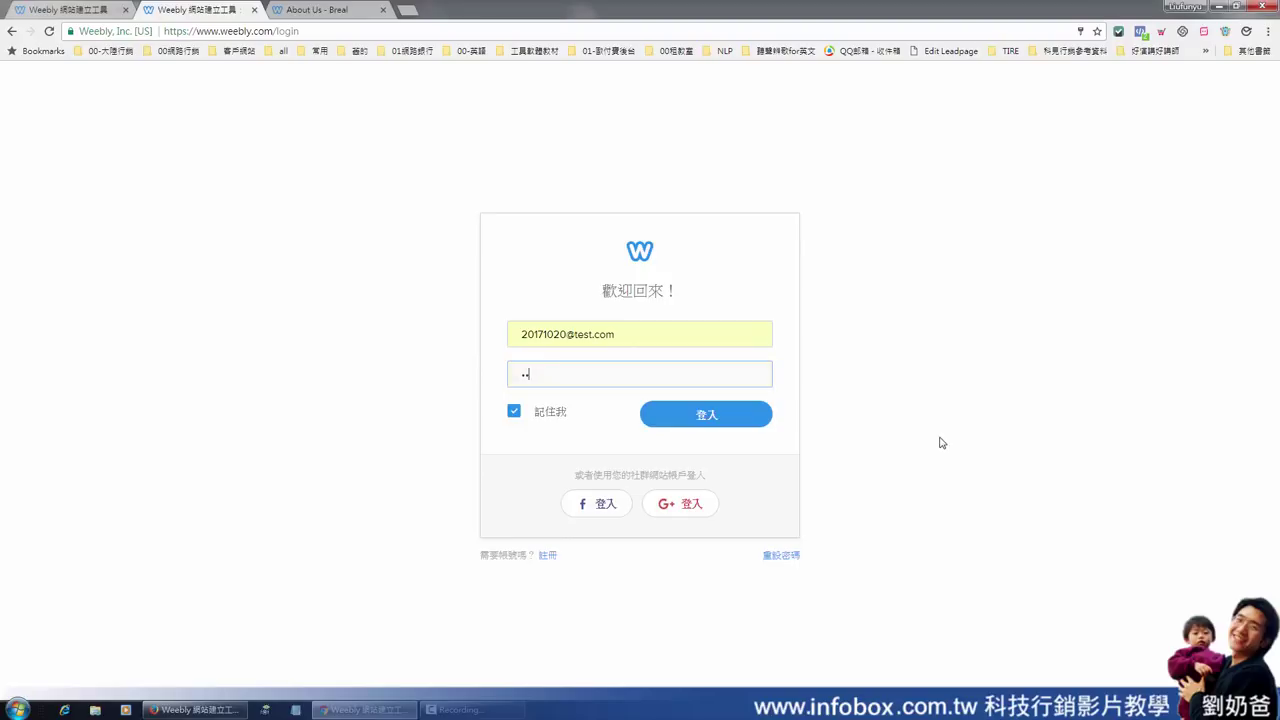
{"action": "left_click", "coordinate": [514, 411]}
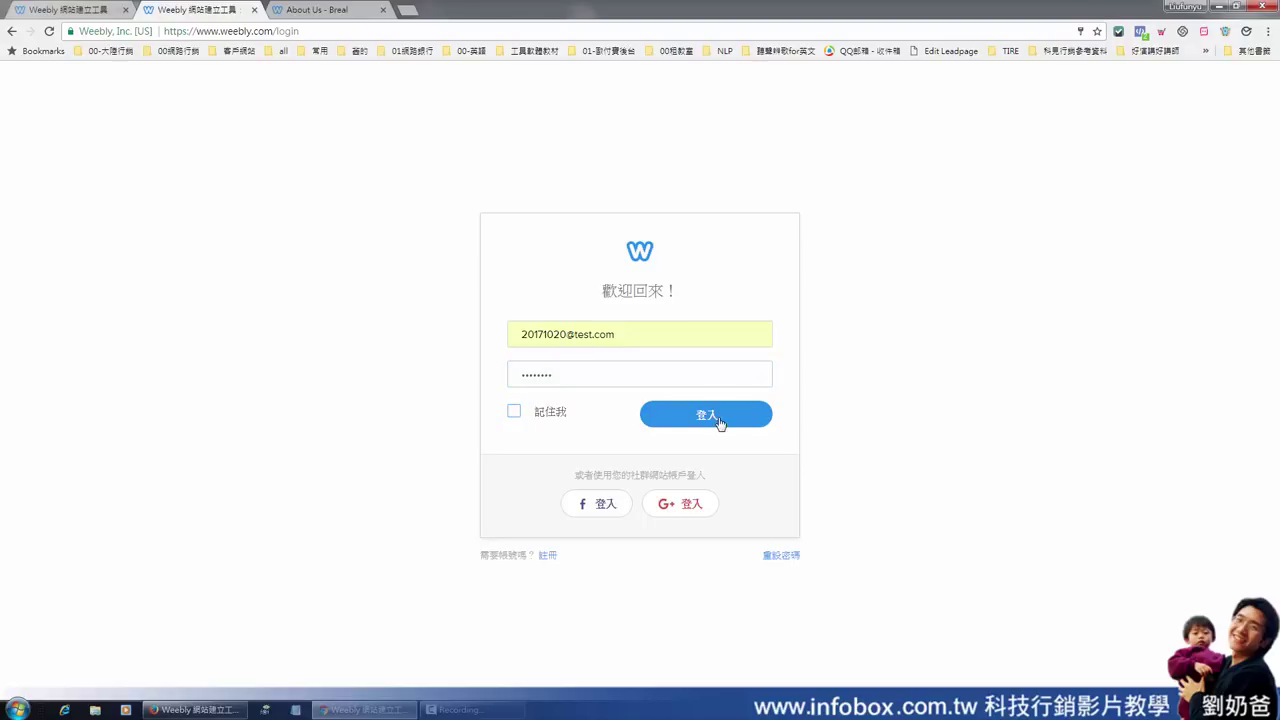
{"action": "left_click", "coordinate": [706, 414]}
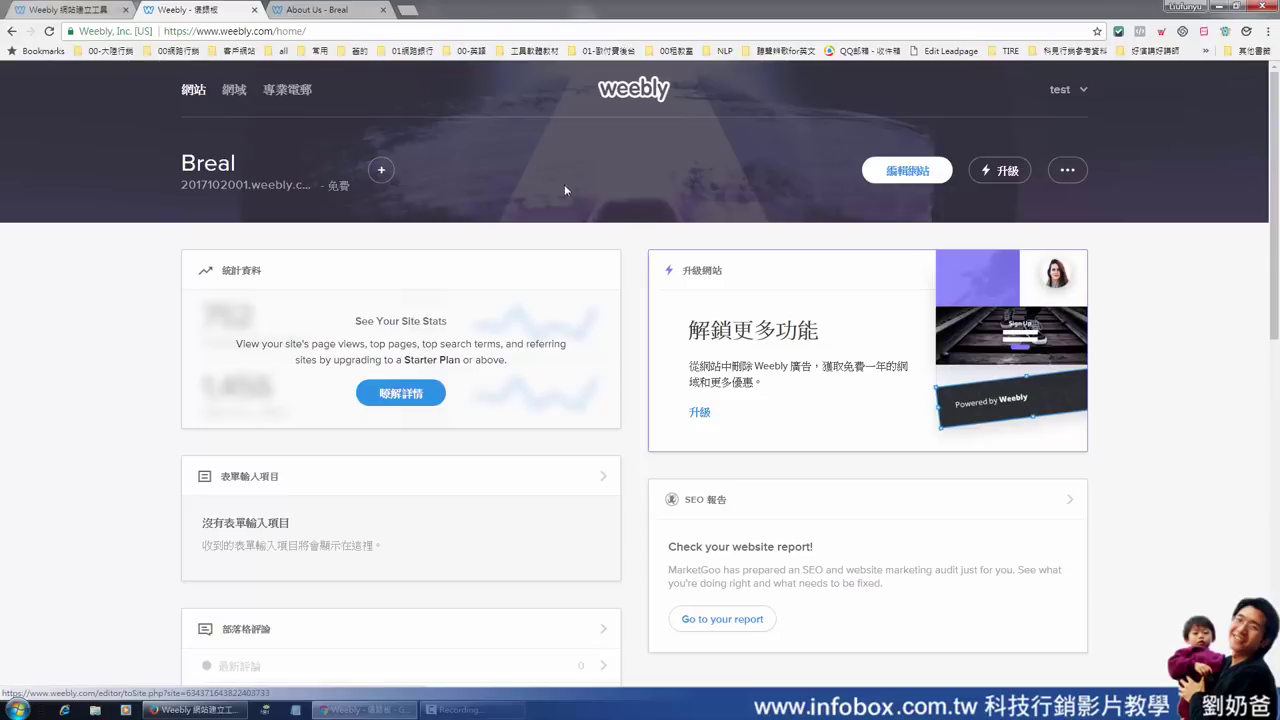
{"action": "left_click", "coordinate": [381, 172]}
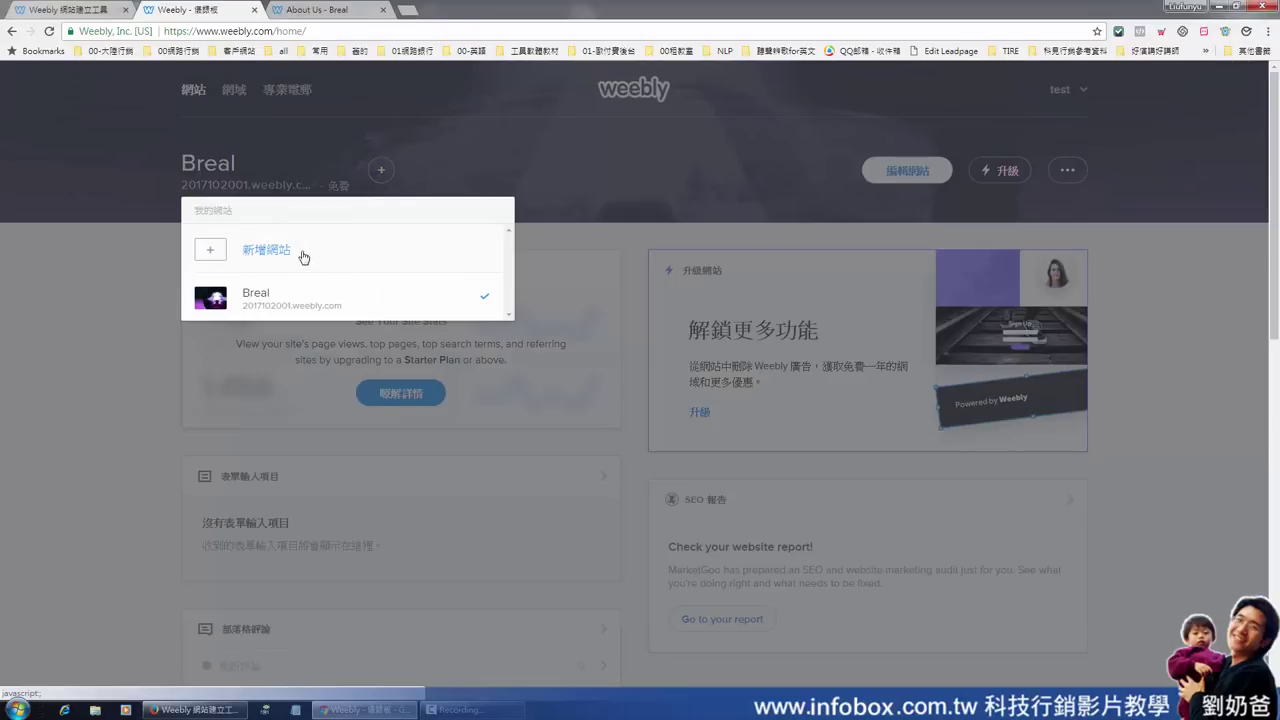
{"action": "left_click", "coordinate": [596, 180]}
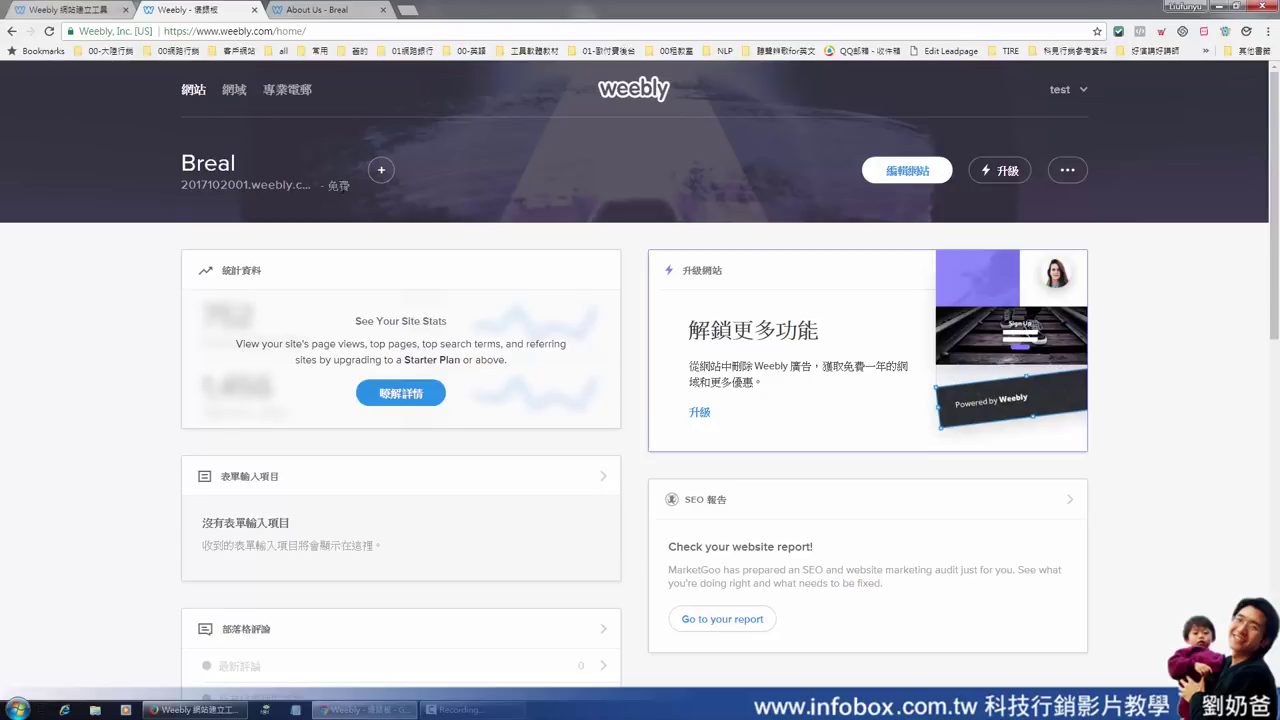
{"action": "left_click_drag", "start_coordinate": [342, 188], "coordinate": [196, 190]}
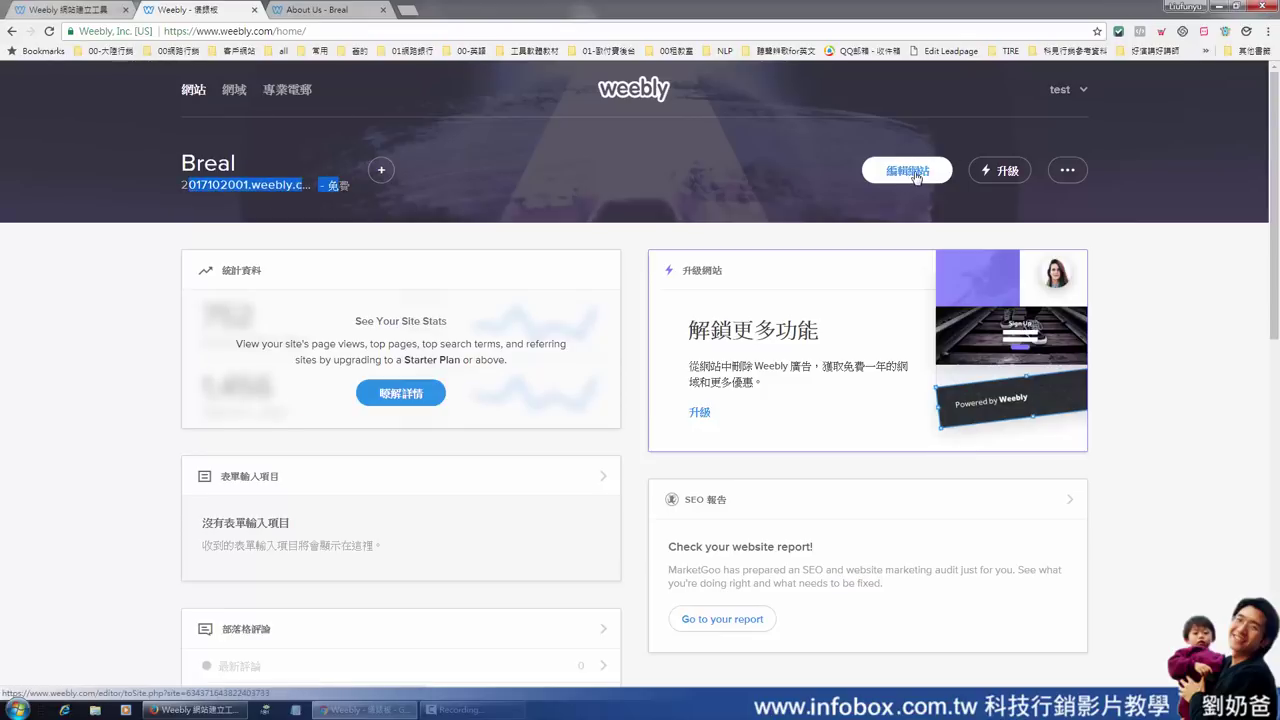
Open the Breal site with 編輯網站 and close the 選擇網站域名 domain prompt unchanged
{"action": "left_click", "coordinate": [916, 177]}
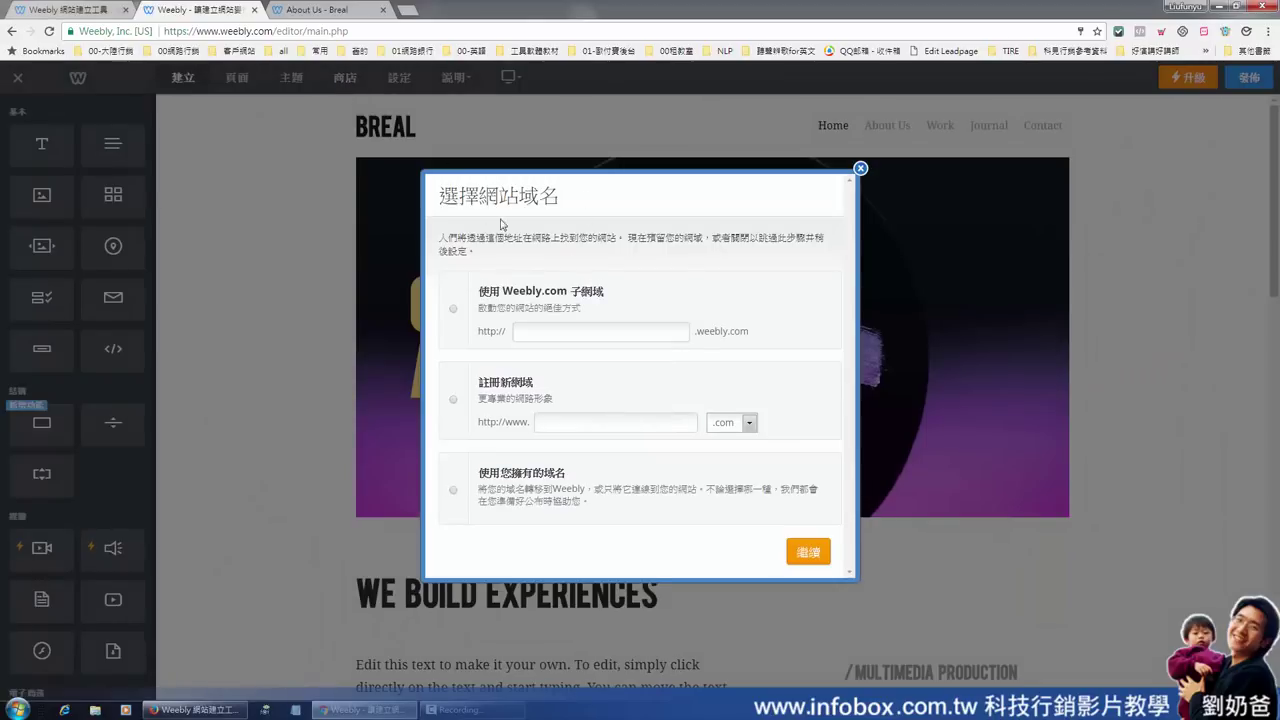
{"action": "left_click", "coordinate": [860, 168]}
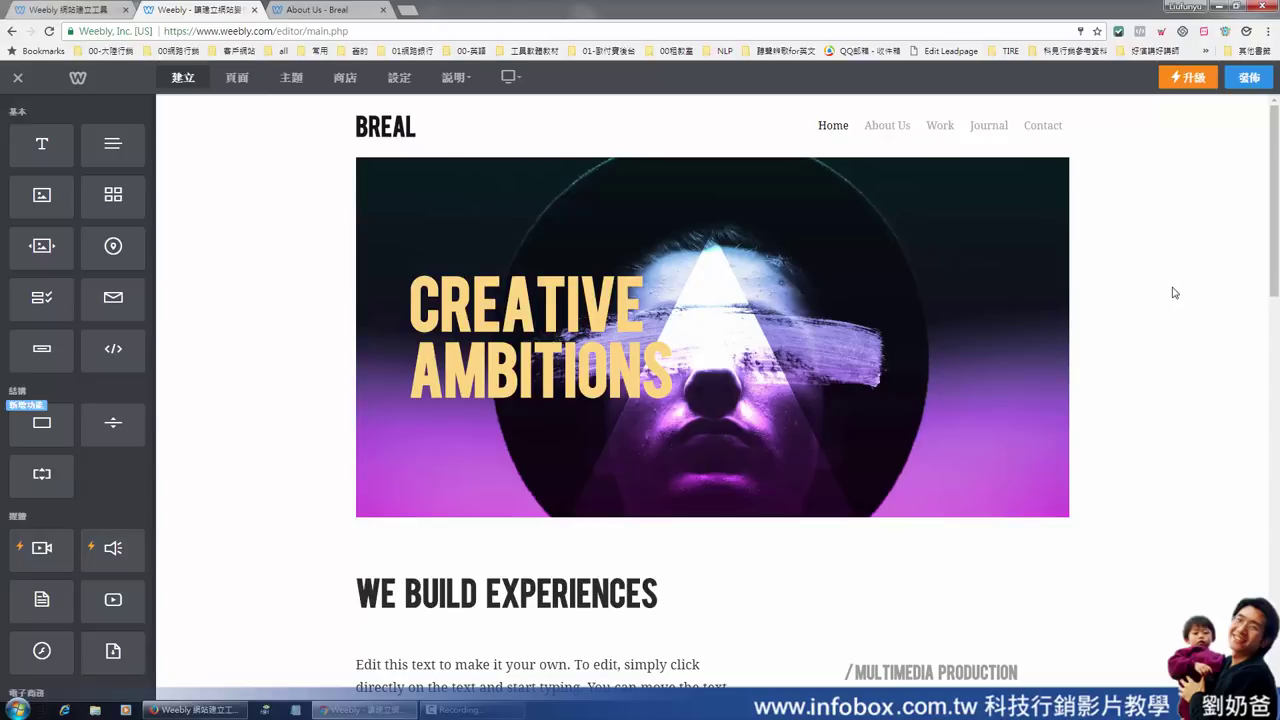
Exit the editor to the dashboard and check the 我的網站 list, which shows only Breal
{"action": "left_click", "coordinate": [18, 80]}
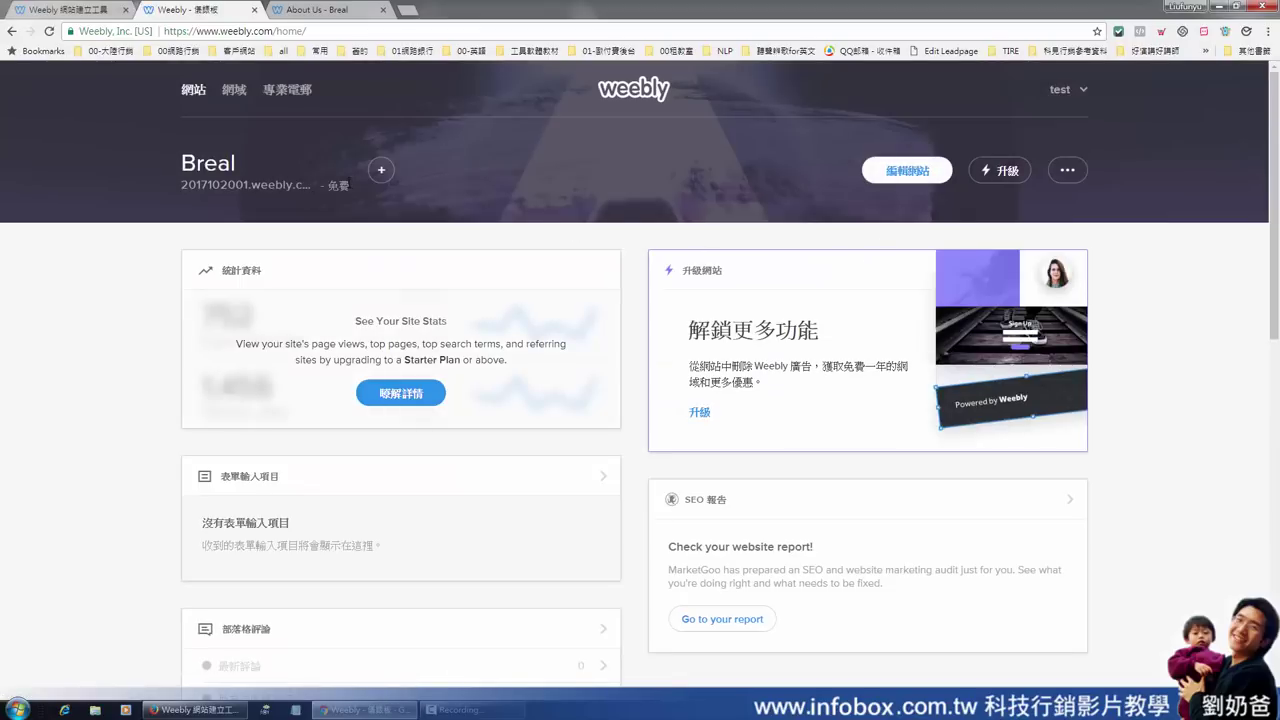
{"action": "left_click", "coordinate": [381, 170]}
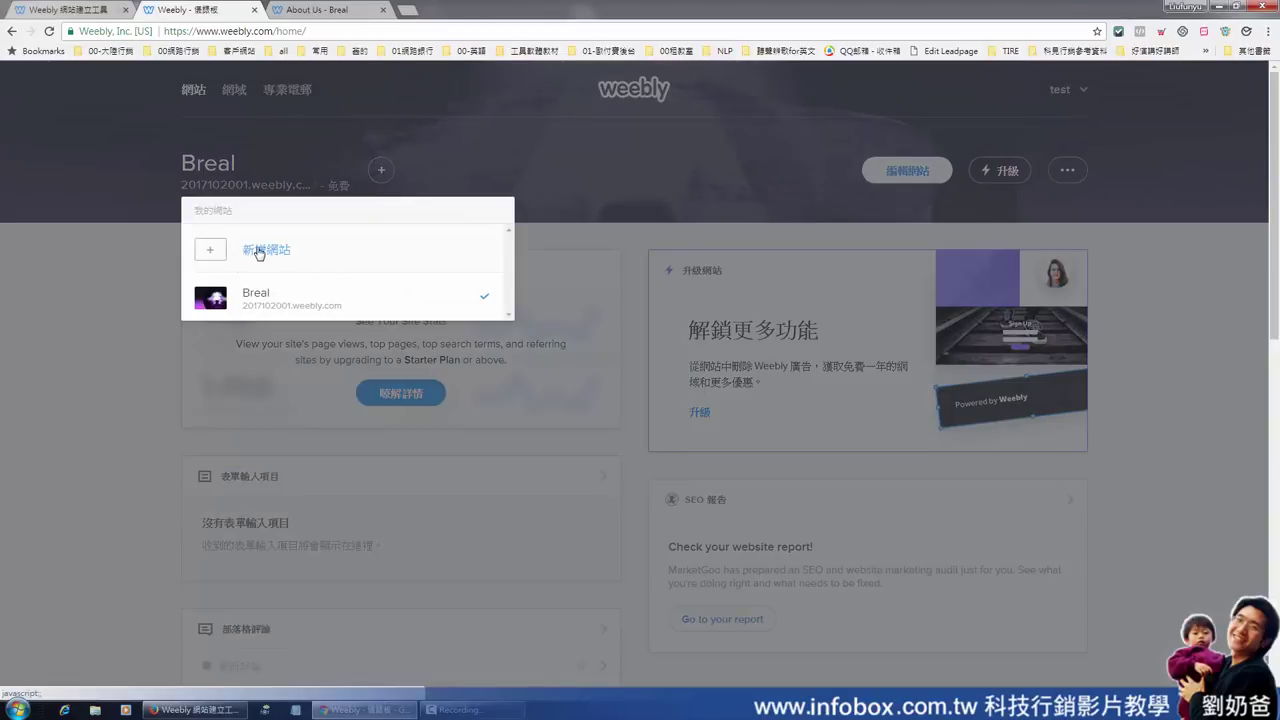
{"action": "left_click", "coordinate": [659, 203]}
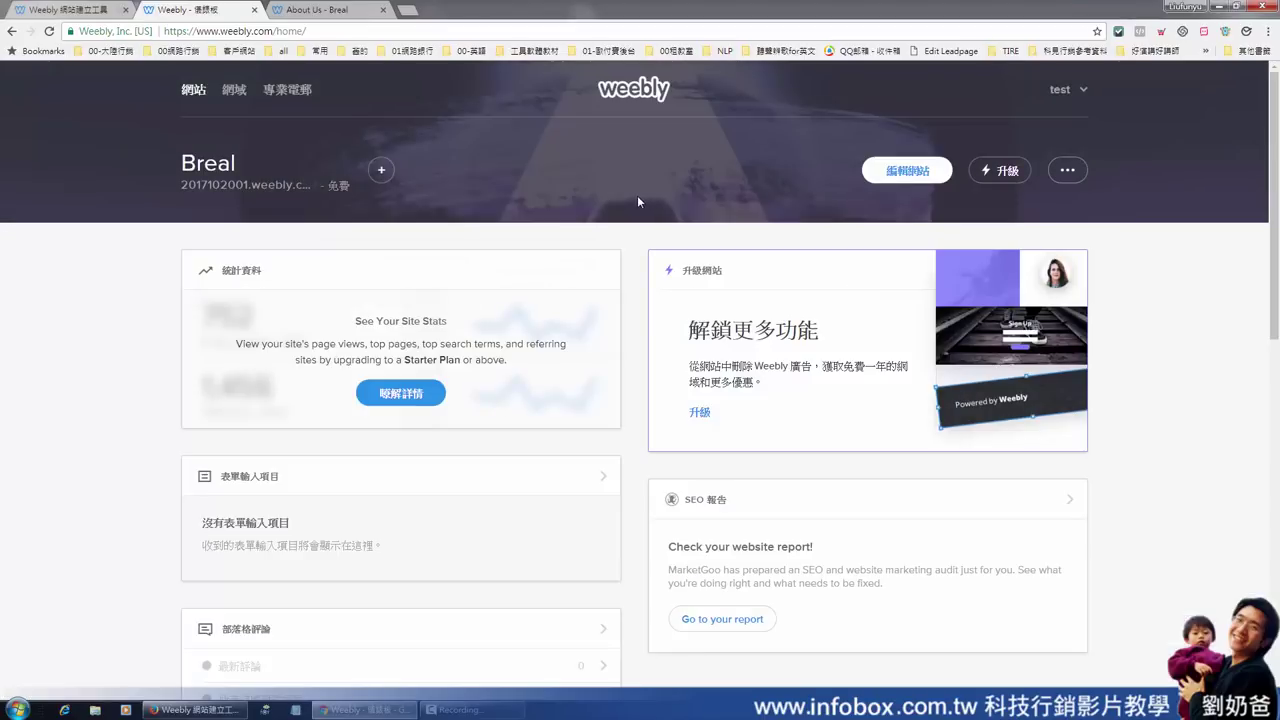